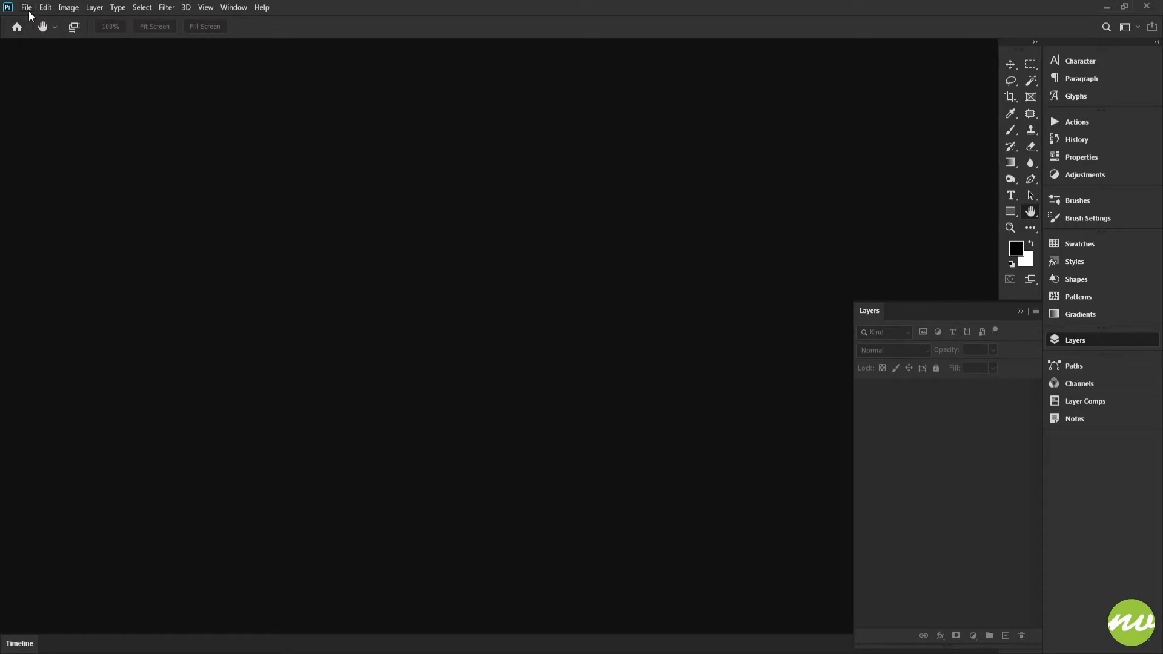
Step: Create a new 4096 x 2160 px document at 300 ppi with a white background from the 4K Display-2 preset
left_click(27, 7)
left_click(32, 23)
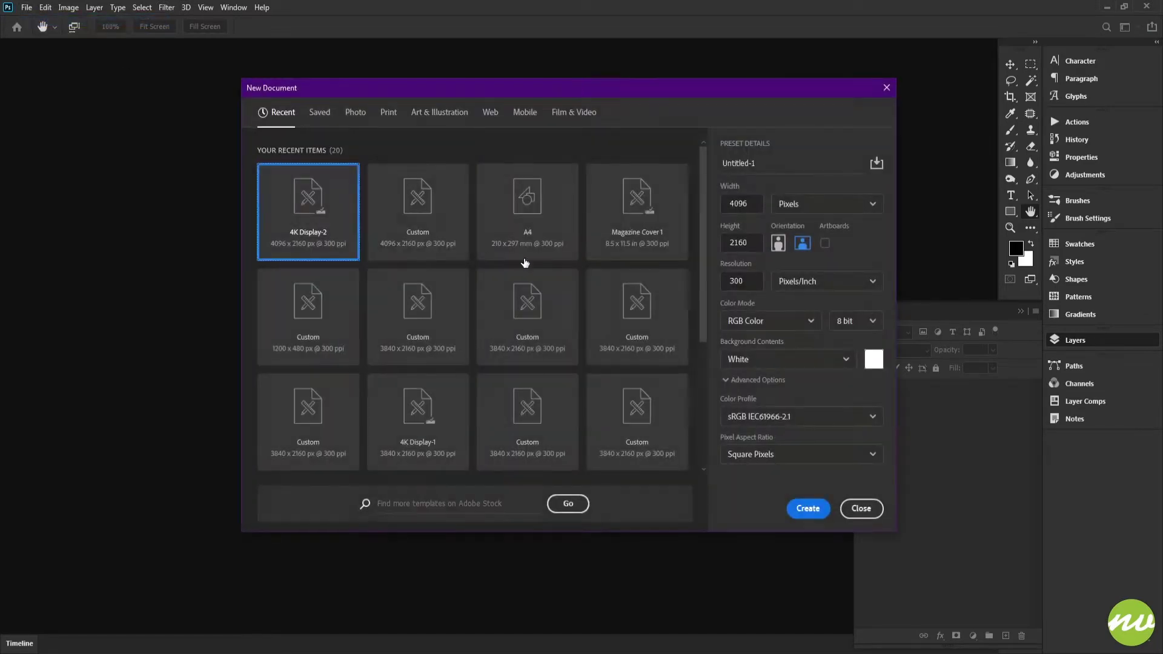
left_click(802, 514)
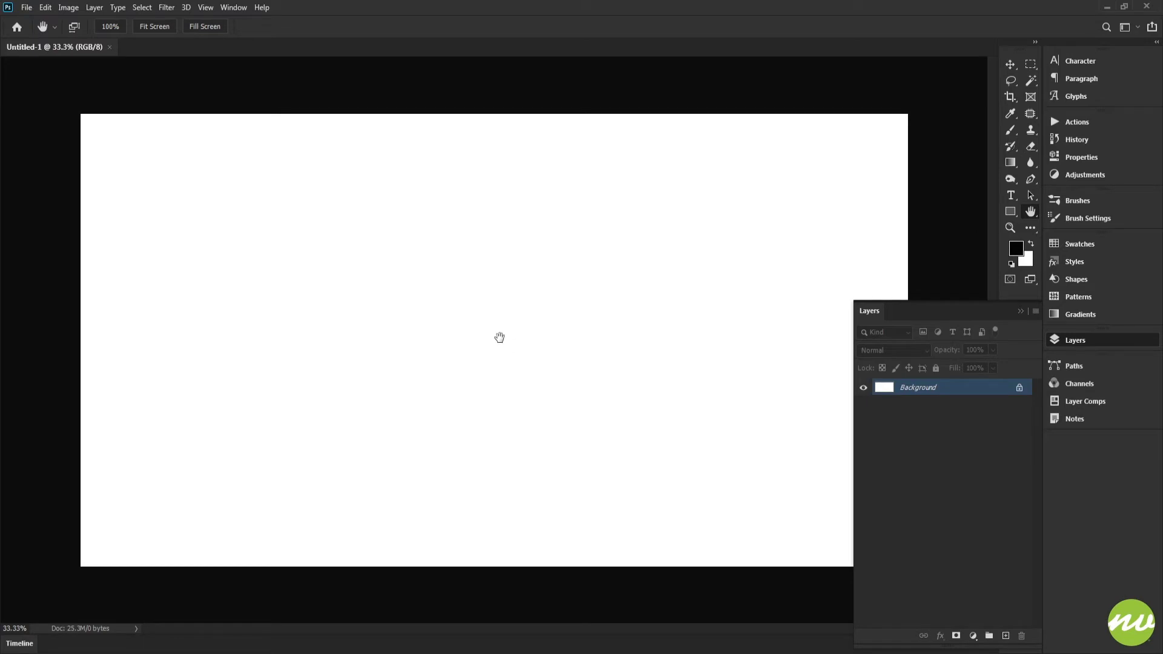
Step: Activate the Type tool and set its text color to blue-violet #5818e9
key("t")
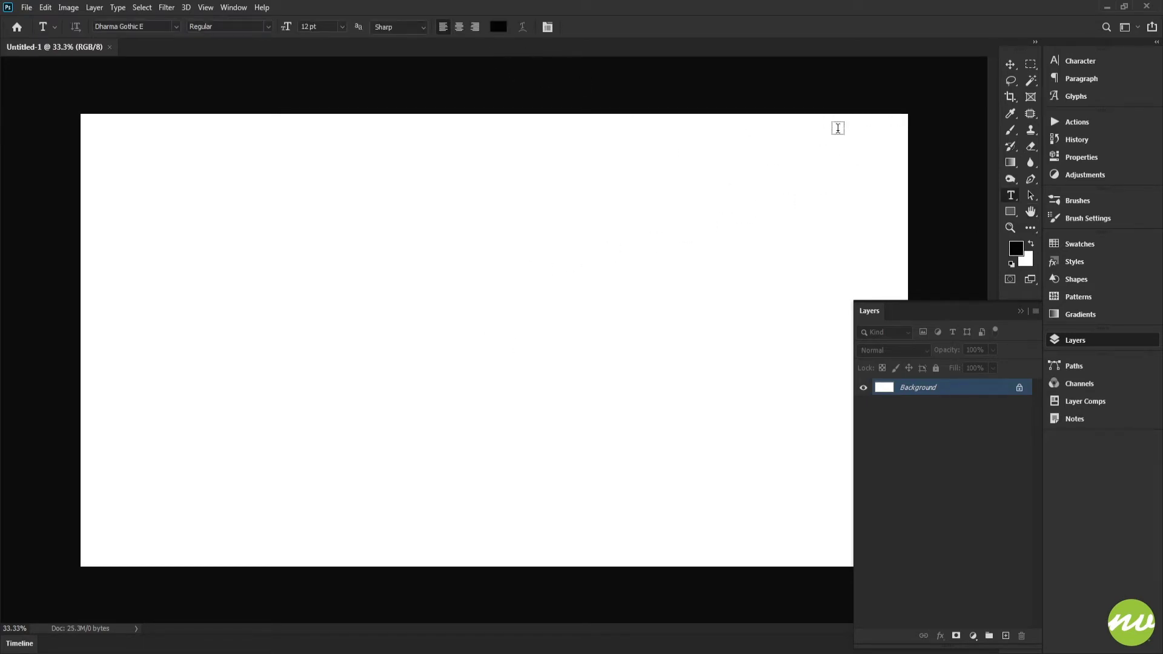
left_click(498, 26)
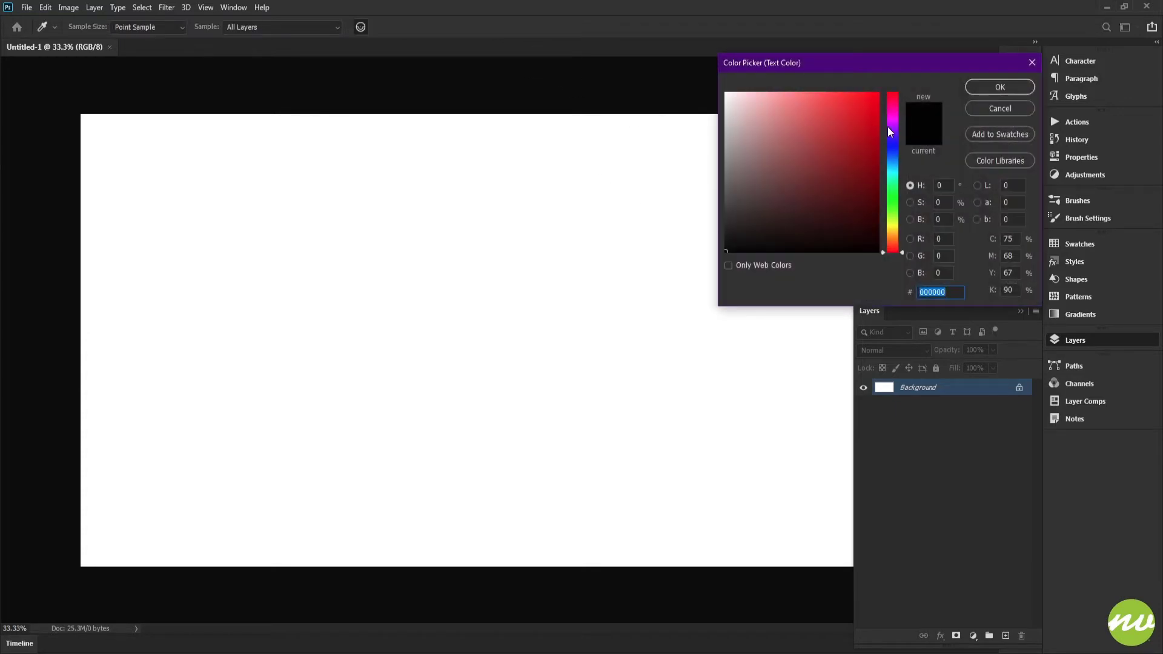
left_click_drag(889, 64, 867, 63)
left_click_drag(872, 212, 869, 138)
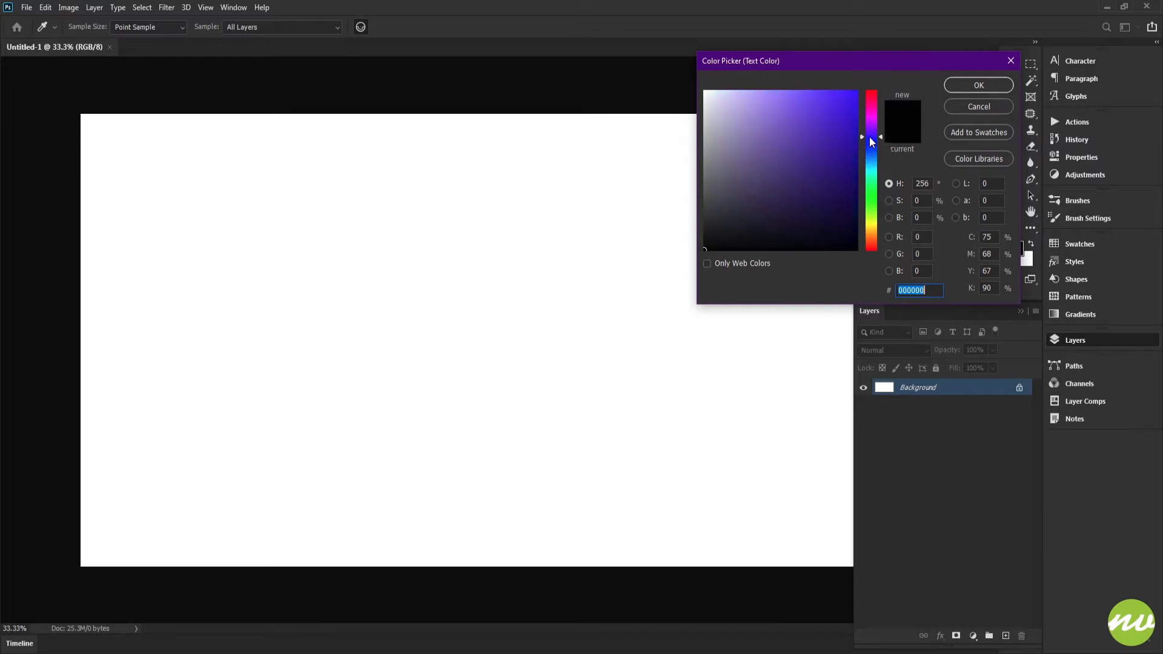
left_click(846, 101)
left_click_drag(845, 99, 842, 104)
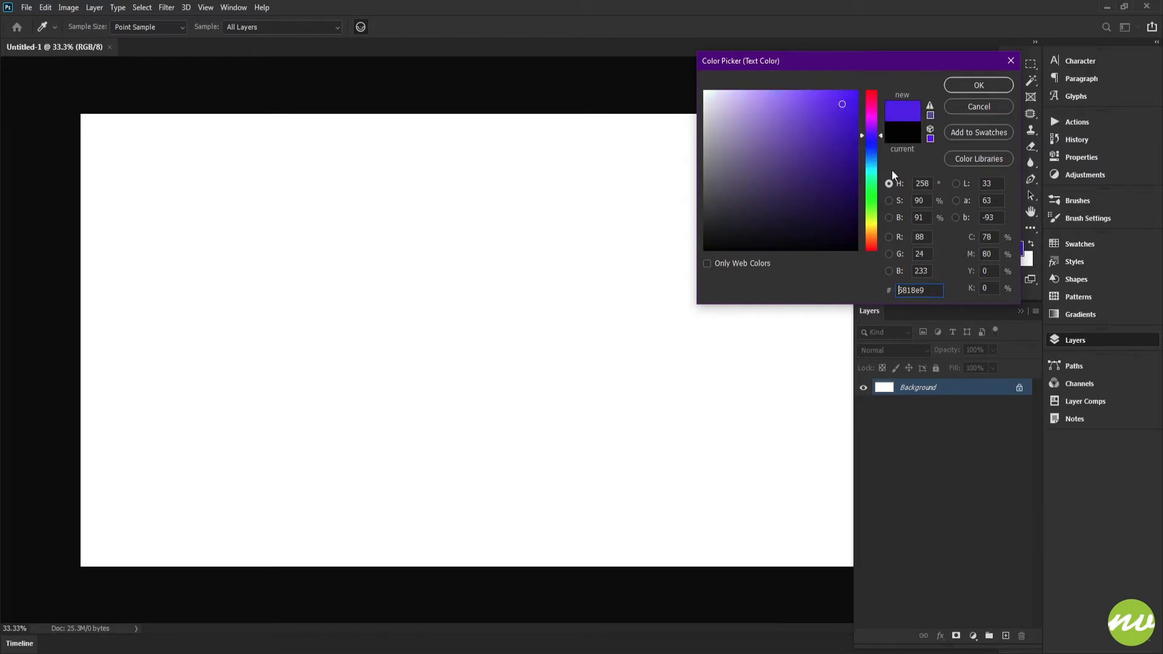
left_click(954, 88)
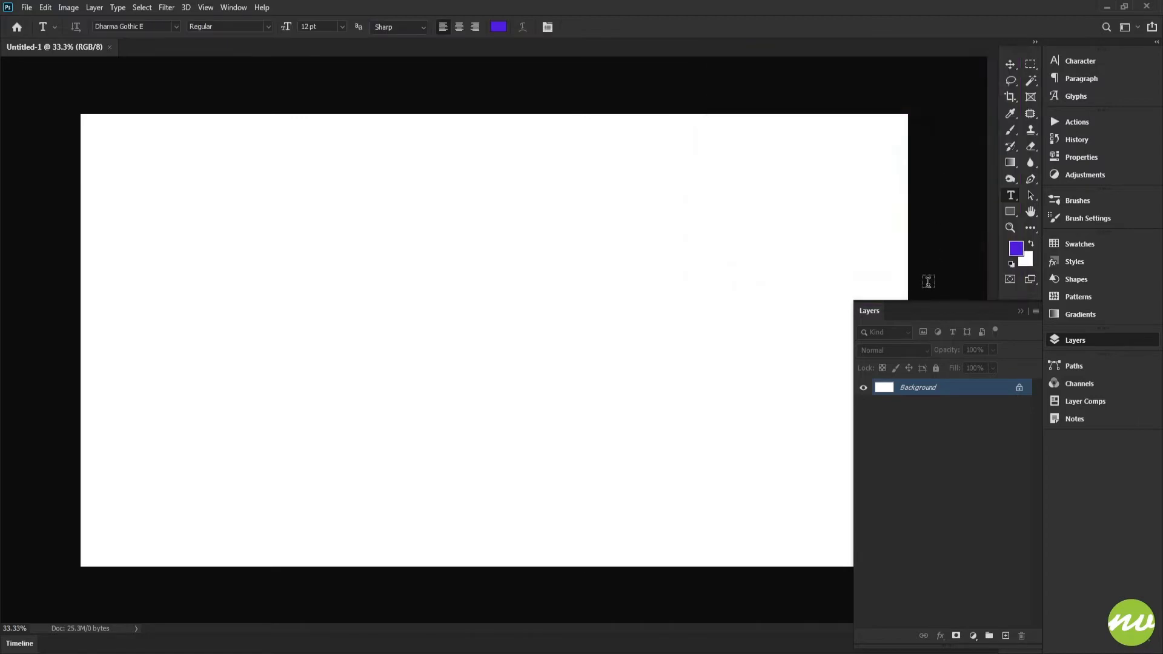
Step: Set the font to Arial Narrow Bold and add the text "Text Effect 3" near the middle of the canvas
left_click(1078, 62)
left_click(971, 78)
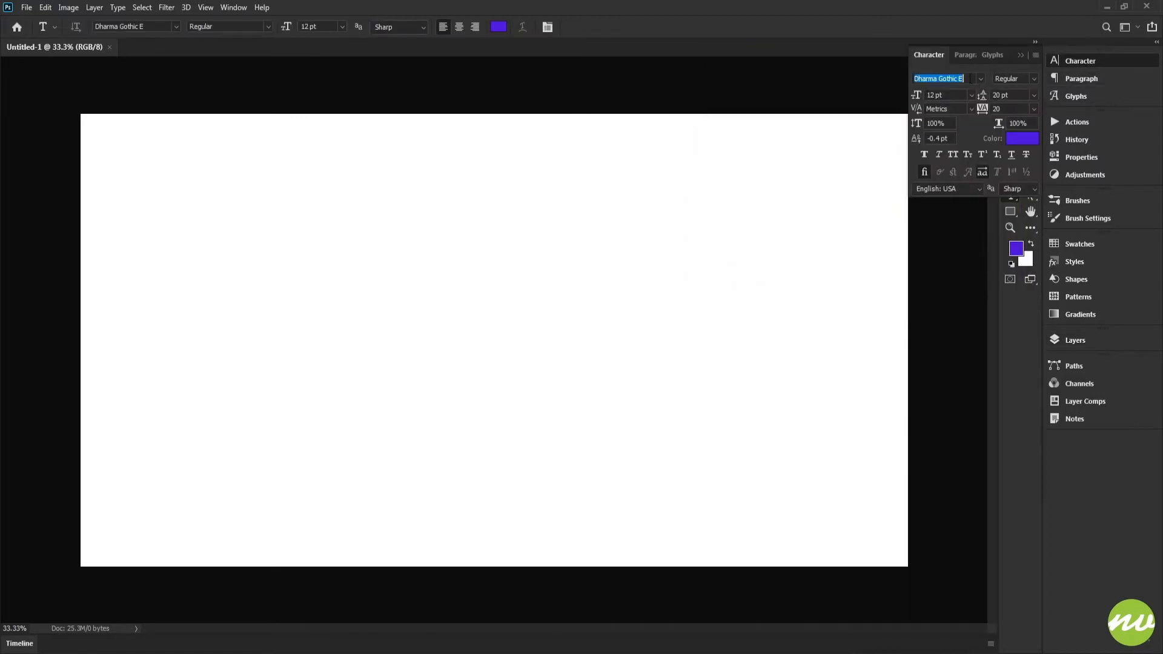
type("Arial")
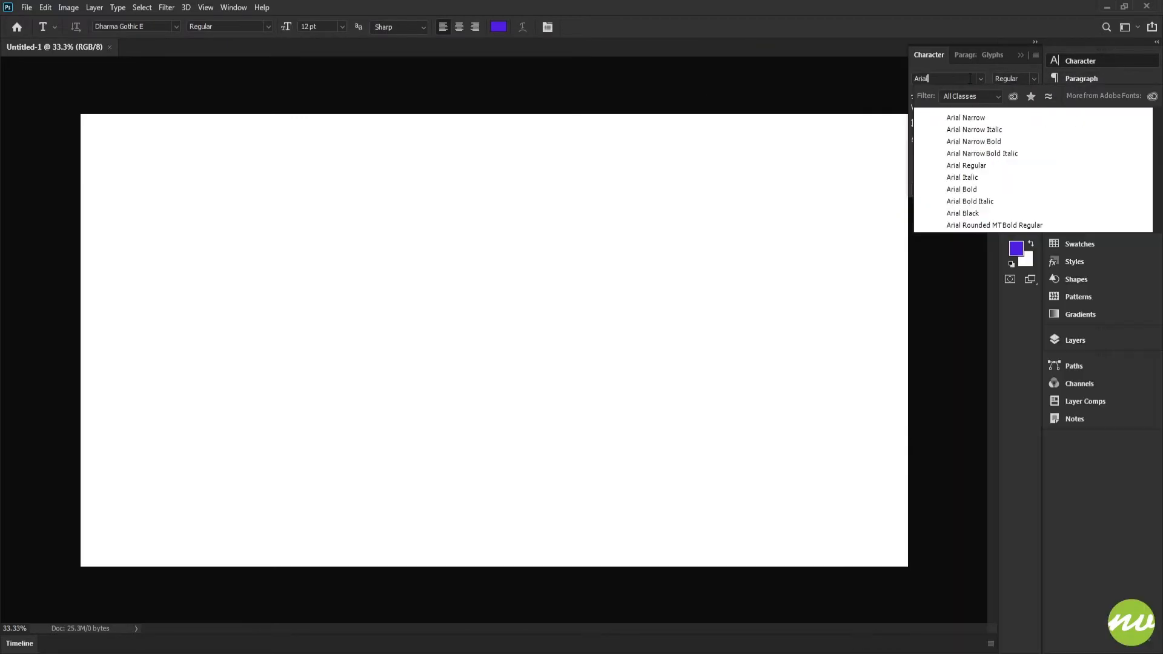
left_click(972, 142)
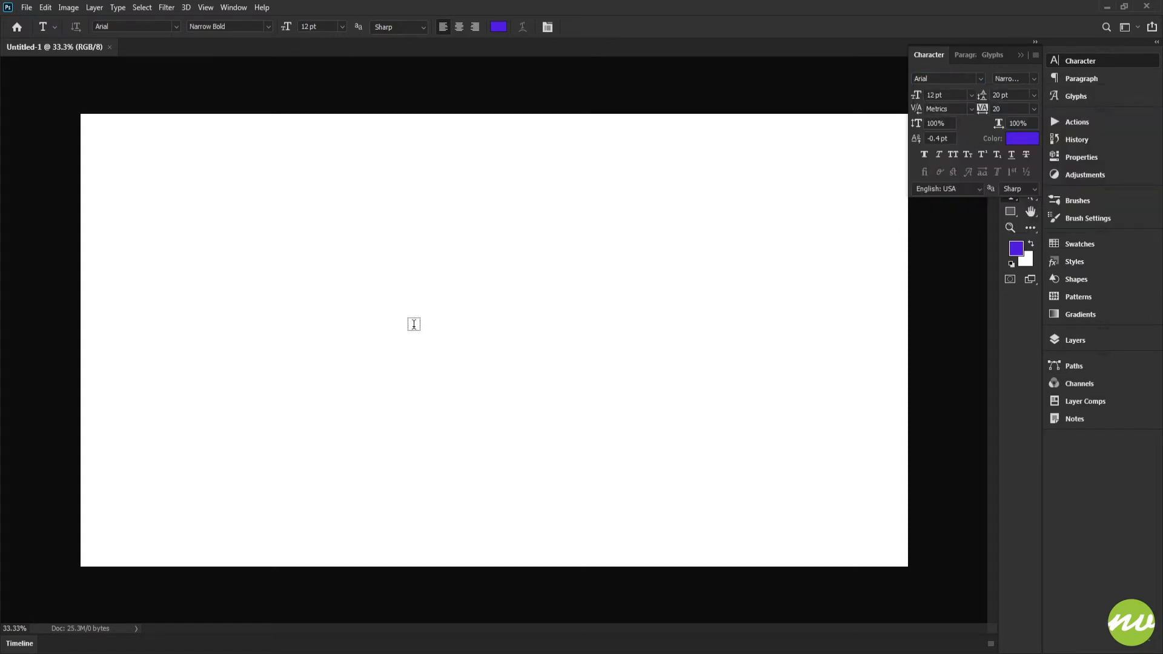
left_click(368, 310)
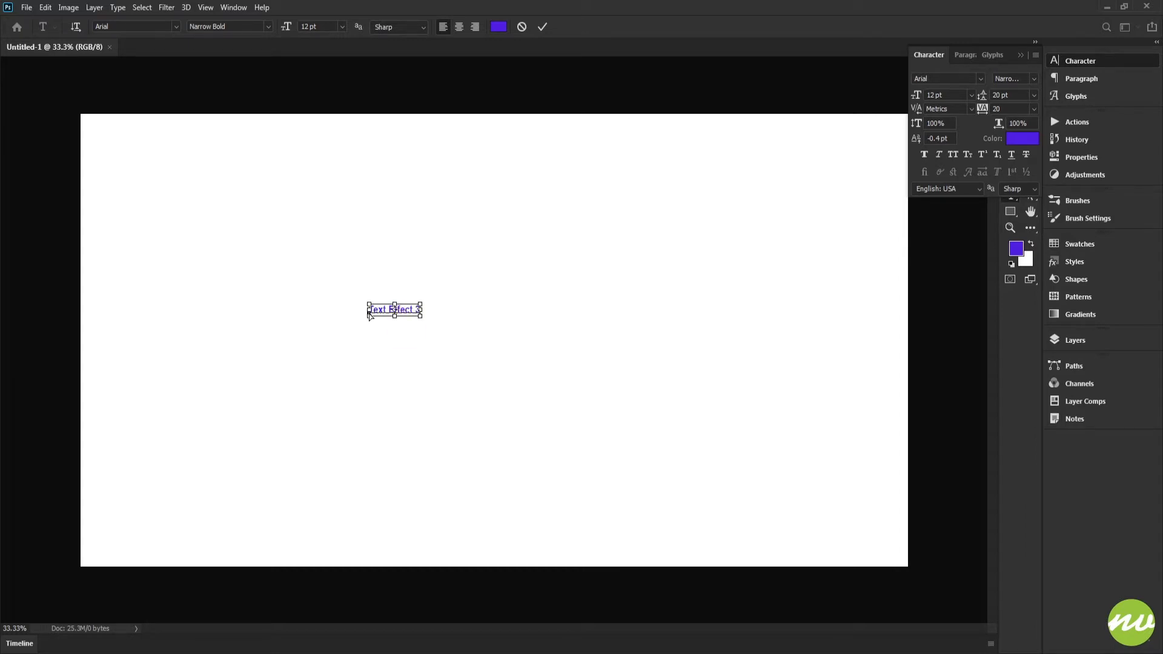
key("ctrl+Return")
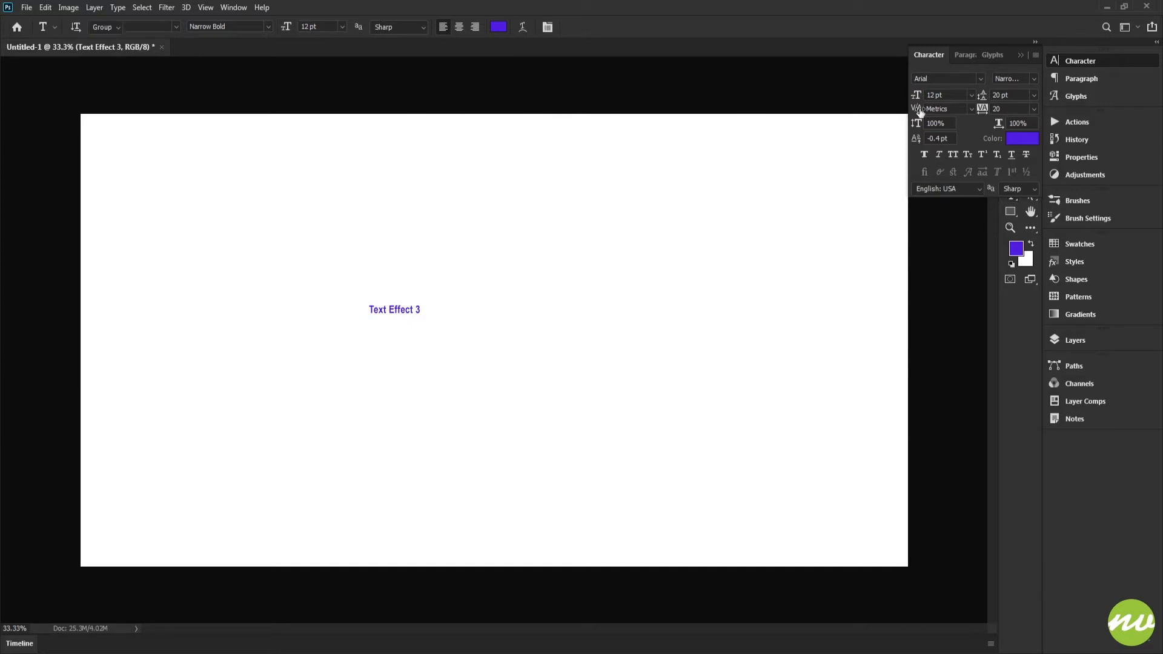
Step: Enlarge the "Text Effect 3" text to 85 pt
key("v")
left_click(971, 95)
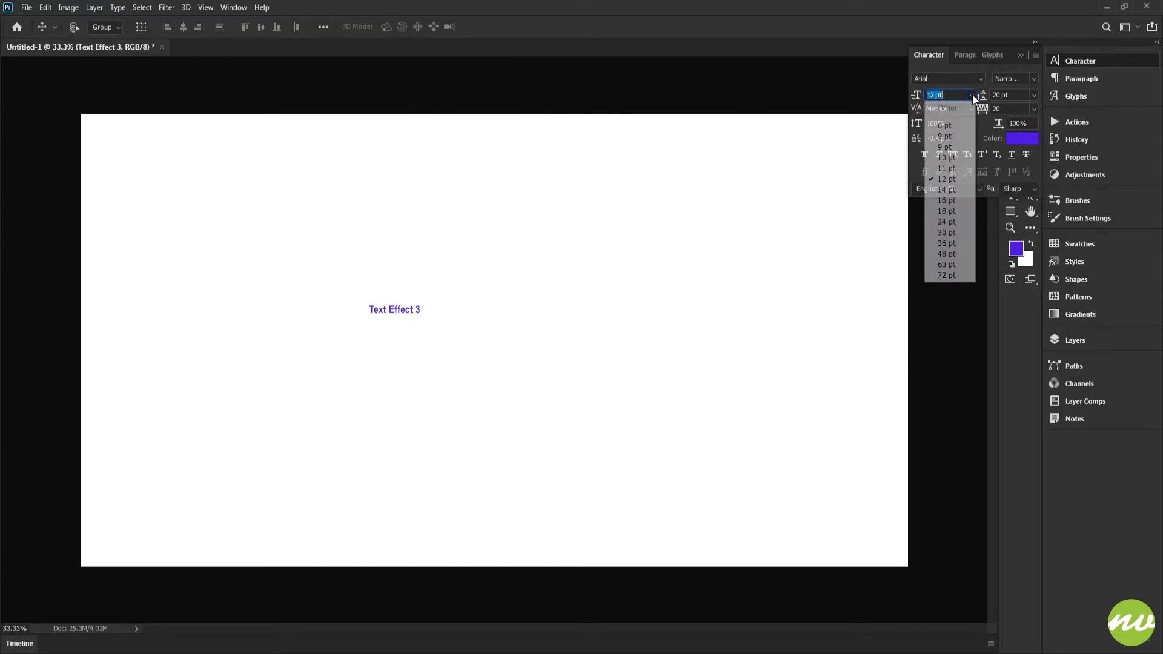
left_click(955, 270)
key("Up")
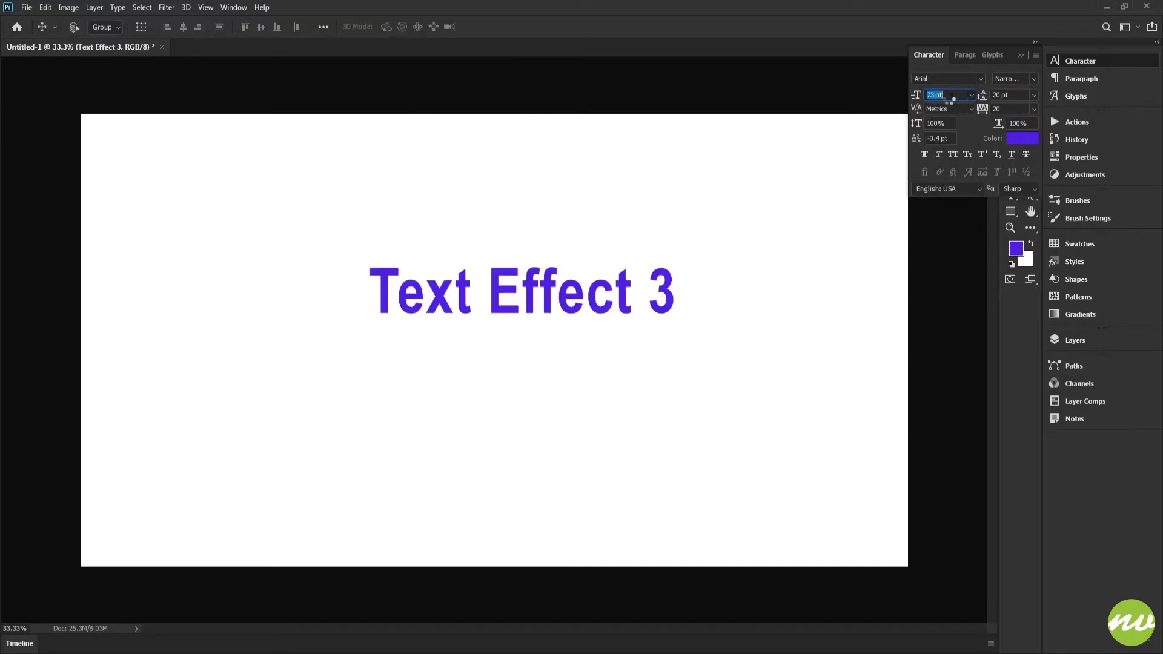
key("Up")
key("Up")
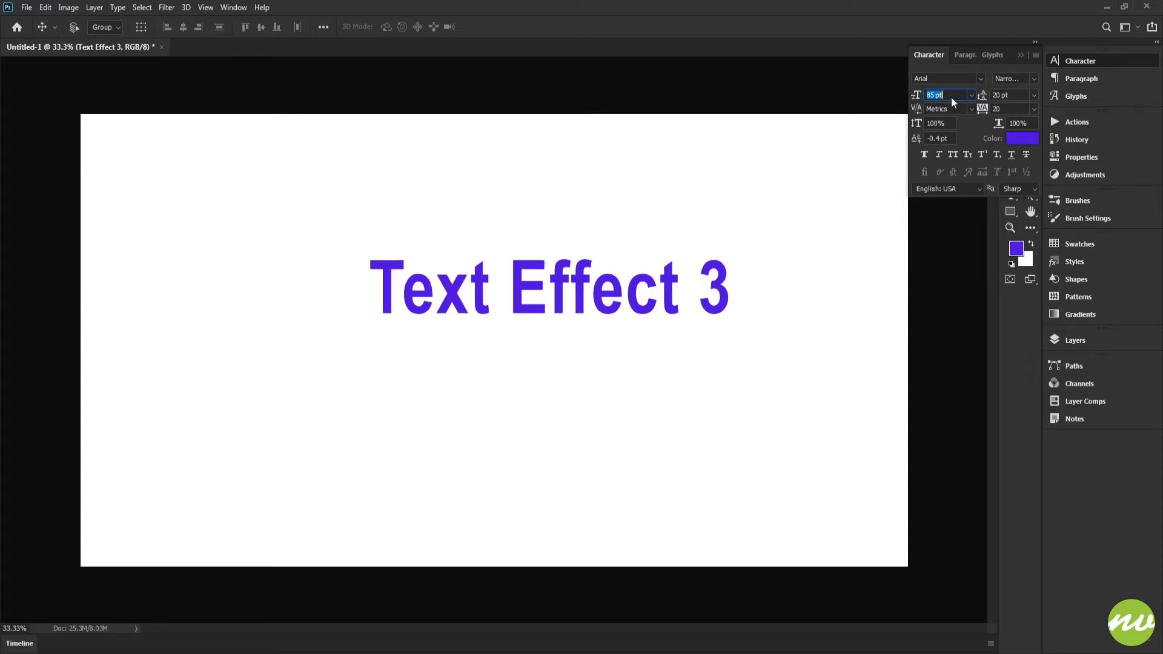
Step: Apply All Caps to the text and move it roughly to the center of the canvas
left_click(953, 154)
left_click_drag(584, 306, 513, 340)
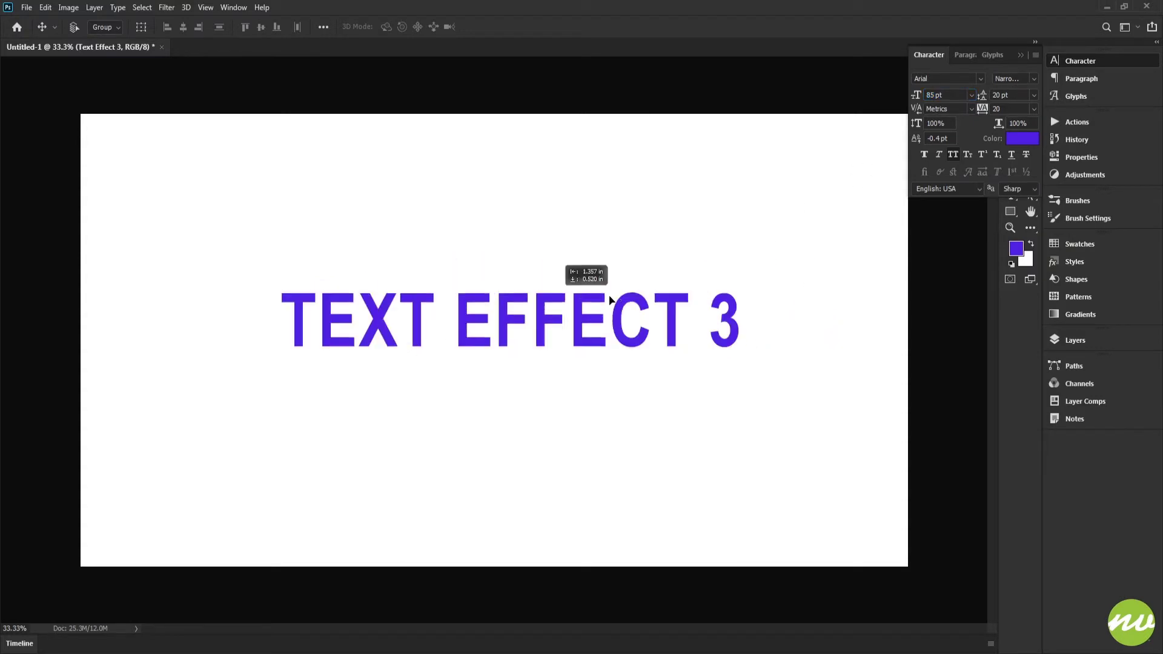
left_click_drag(622, 294, 613, 296)
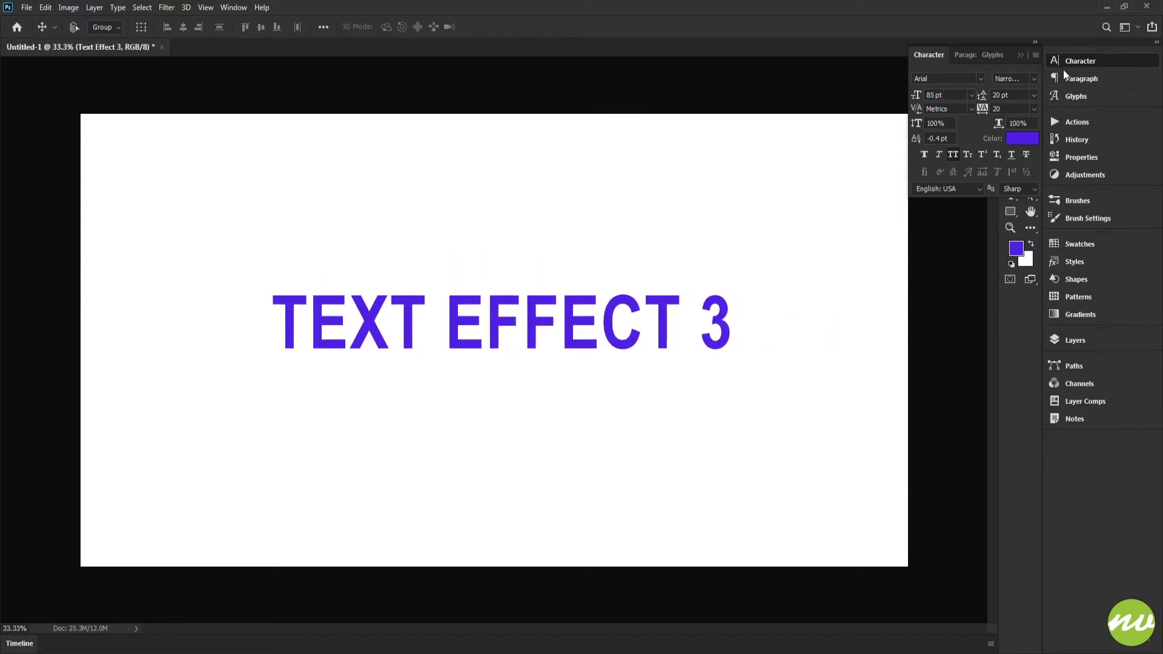
Step: Try the Regular, Bold and Faux Bold styles on the text and return it to Narrow Bold
left_click(1033, 78)
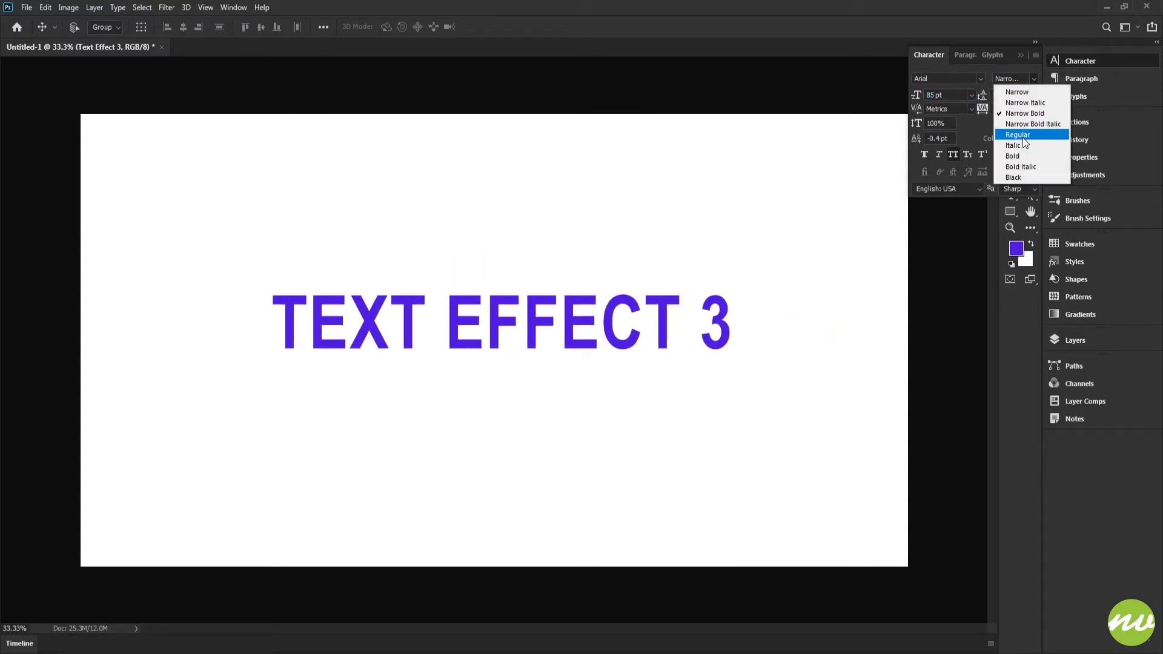
left_click(1024, 136)
left_click(1032, 80)
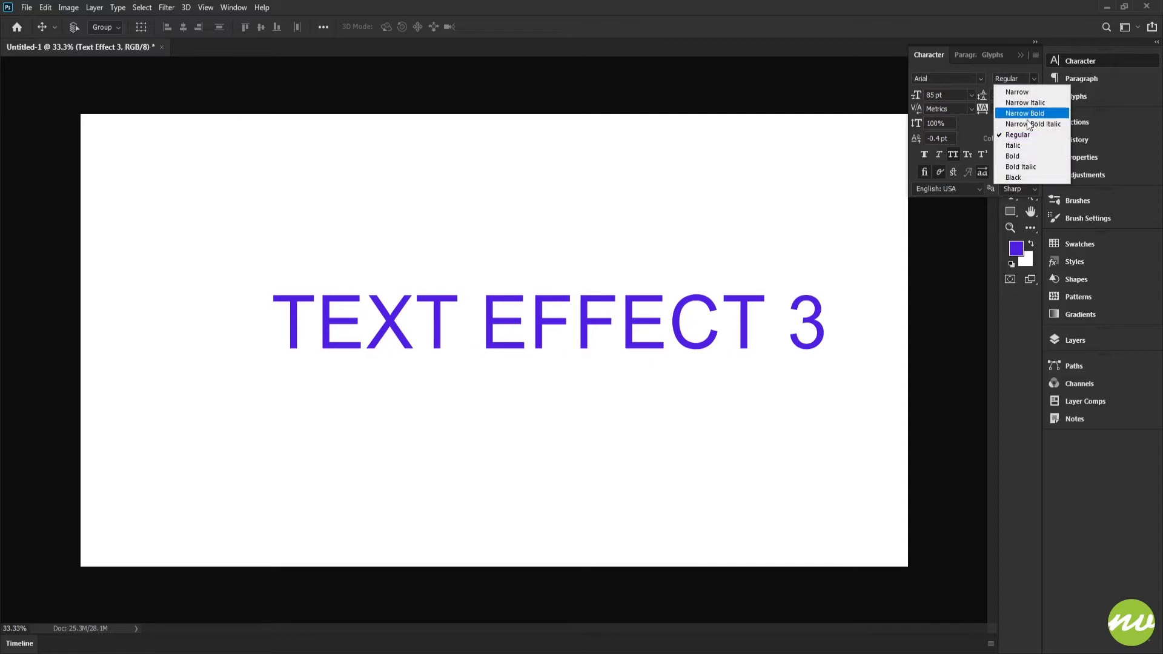
left_click(1028, 153)
left_click(1033, 78)
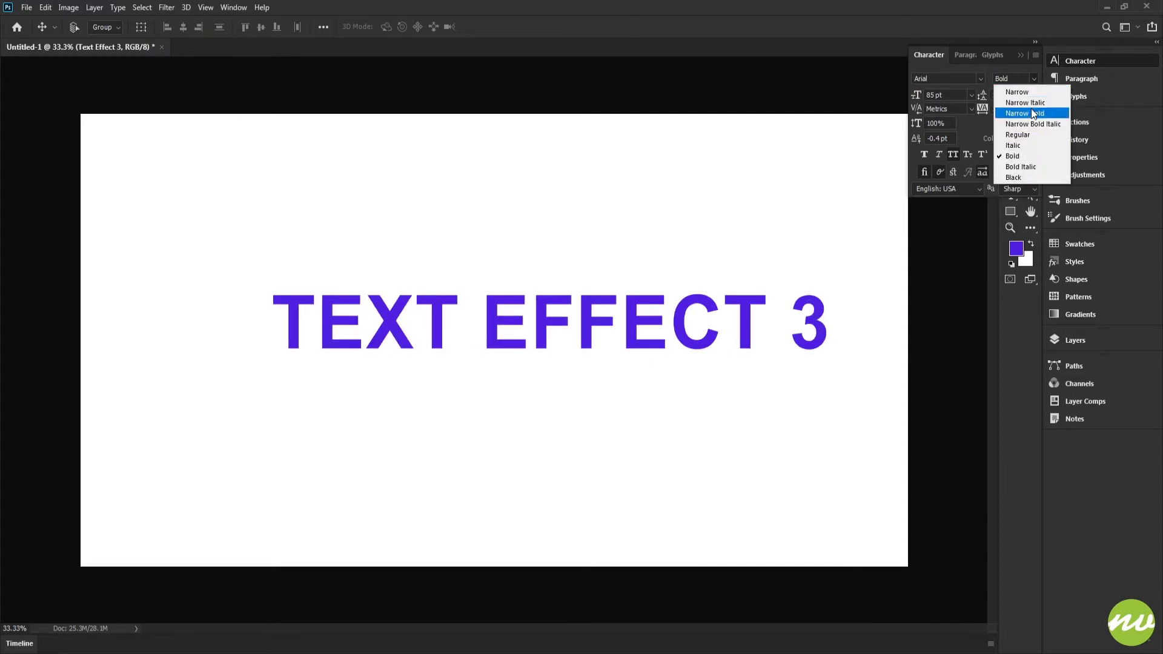
left_click(1031, 109)
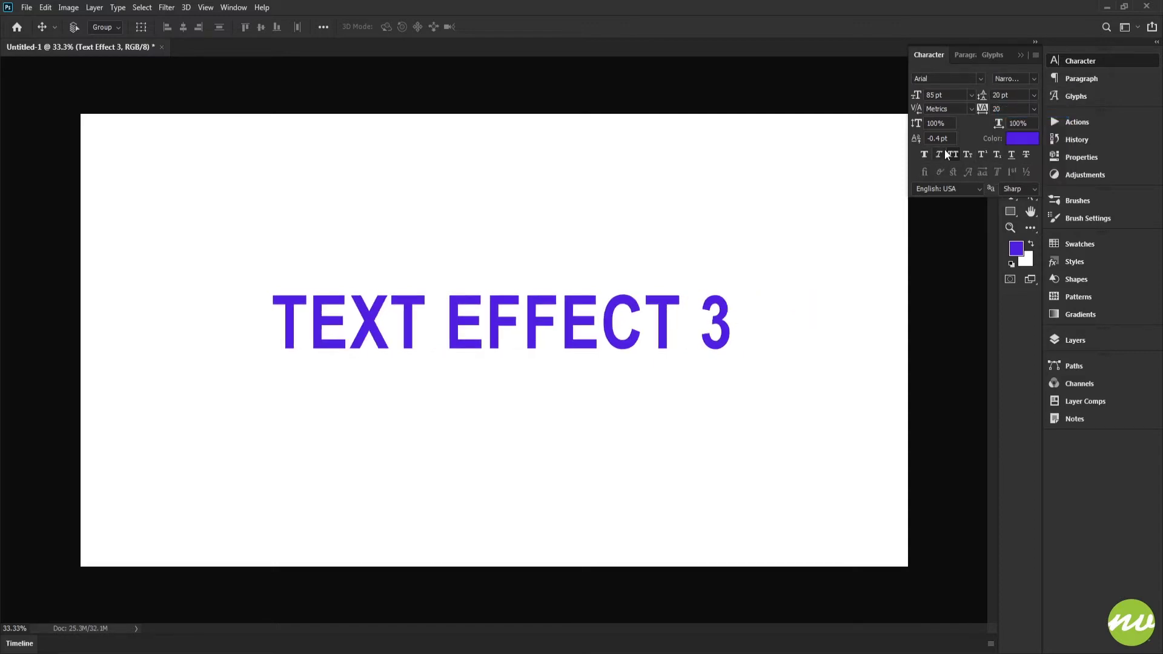
left_click(926, 155)
left_click(927, 155)
Step: Increase the text size to 90 pt and recolor the text purple #9729ec
scroll(948, 97, "up", 3)
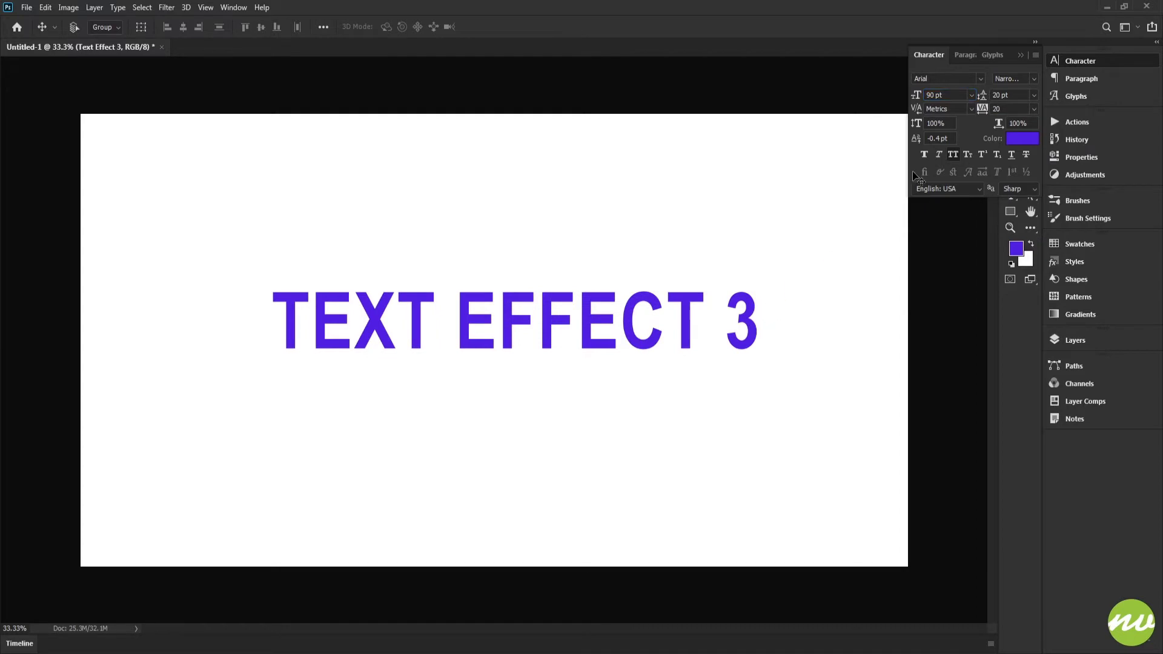
left_click(1023, 139)
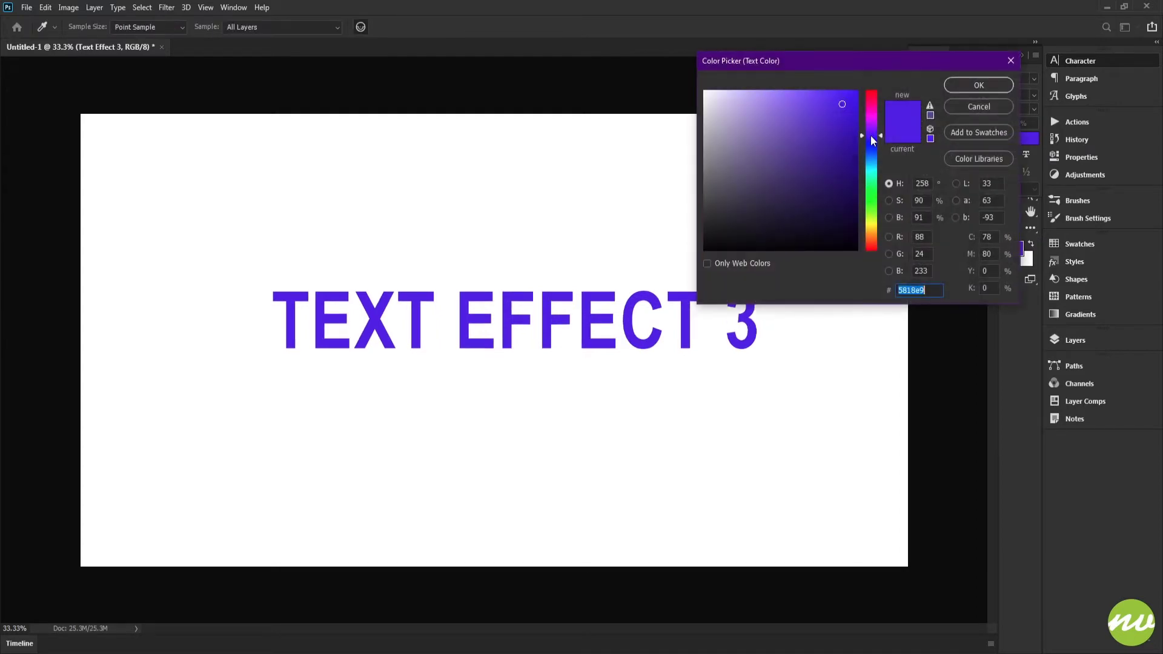
left_click_drag(870, 135, 834, 105)
left_click(956, 86)
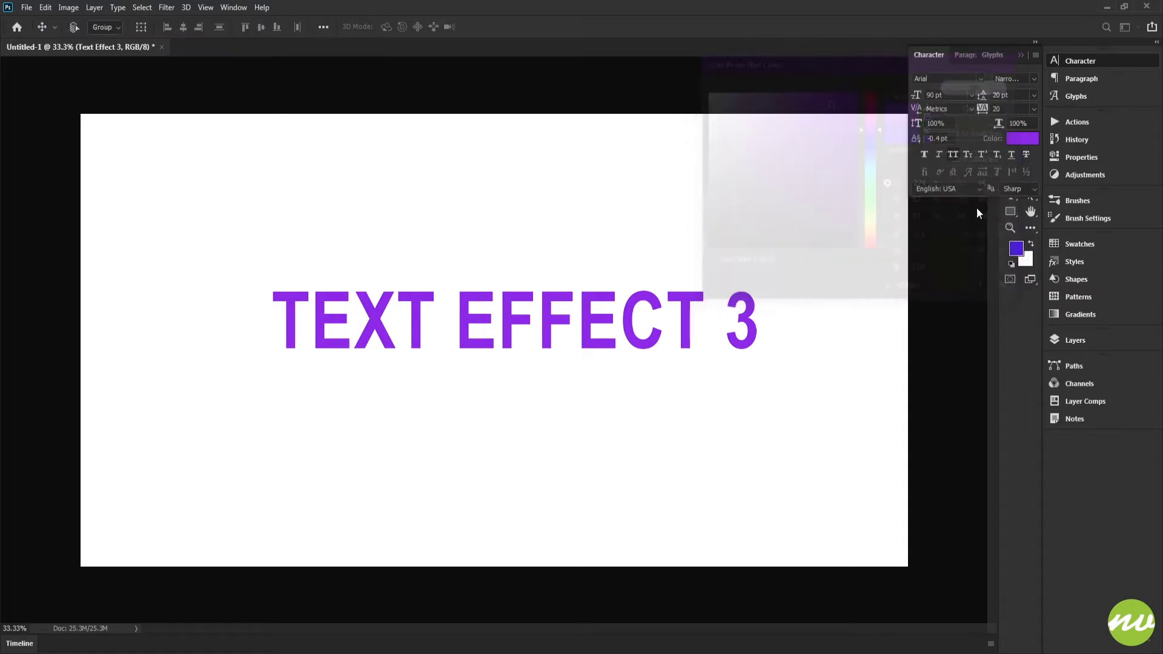
Step: Reset the foreground and background colors to default, and center the text layer vertically and horizontally on the canvas
left_click(1074, 340)
key("d")
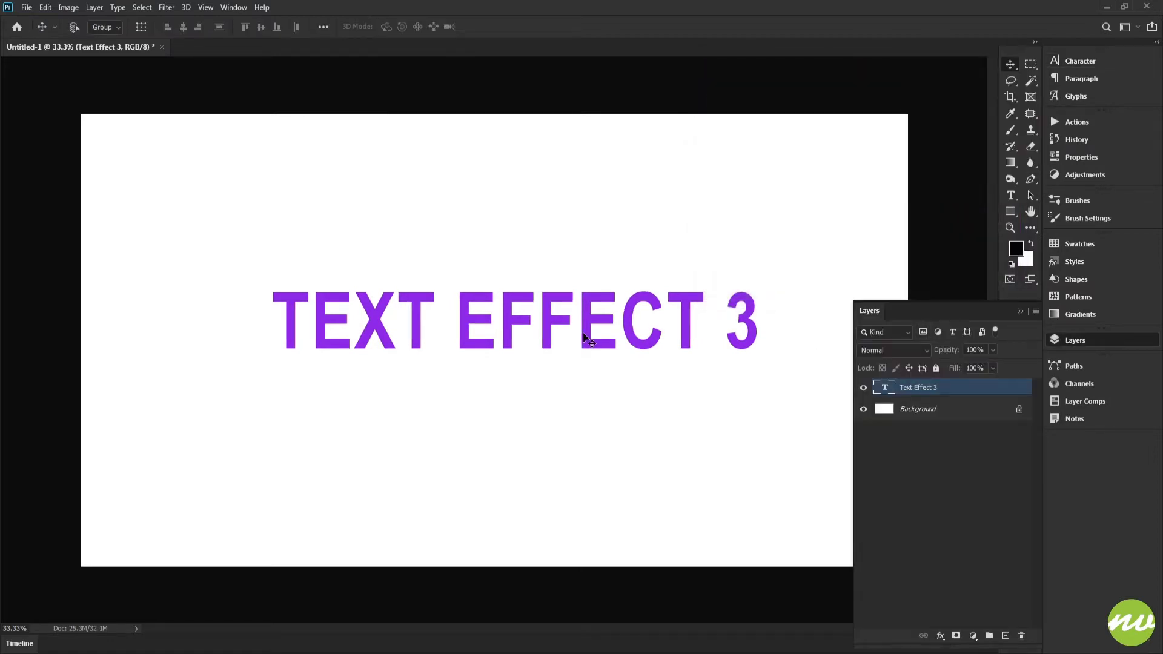
key("h")
left_click(155, 27)
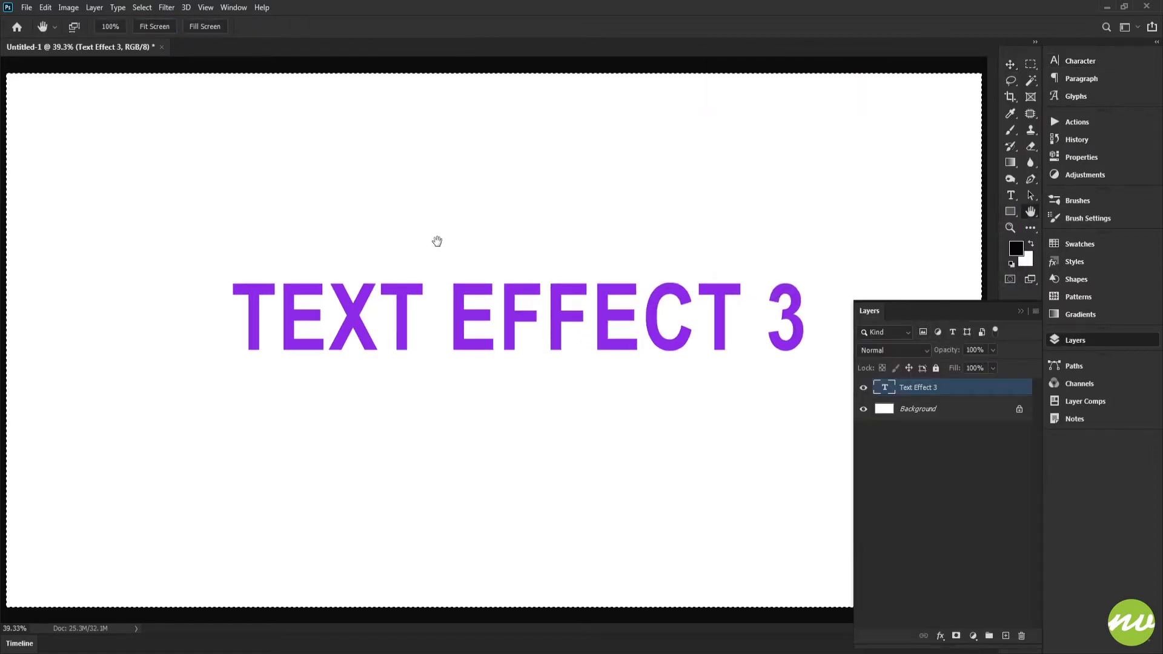
key("v")
key("ctrl+a")
left_click(261, 27)
key("ctrl+d")
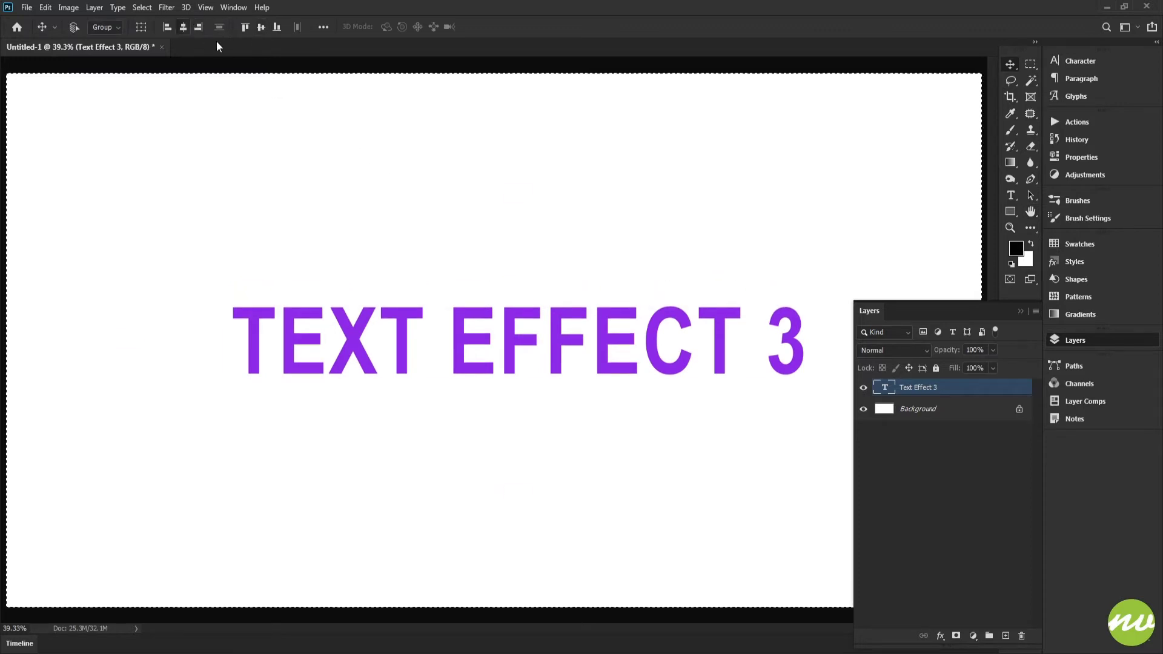
left_click(183, 27)
key("h")
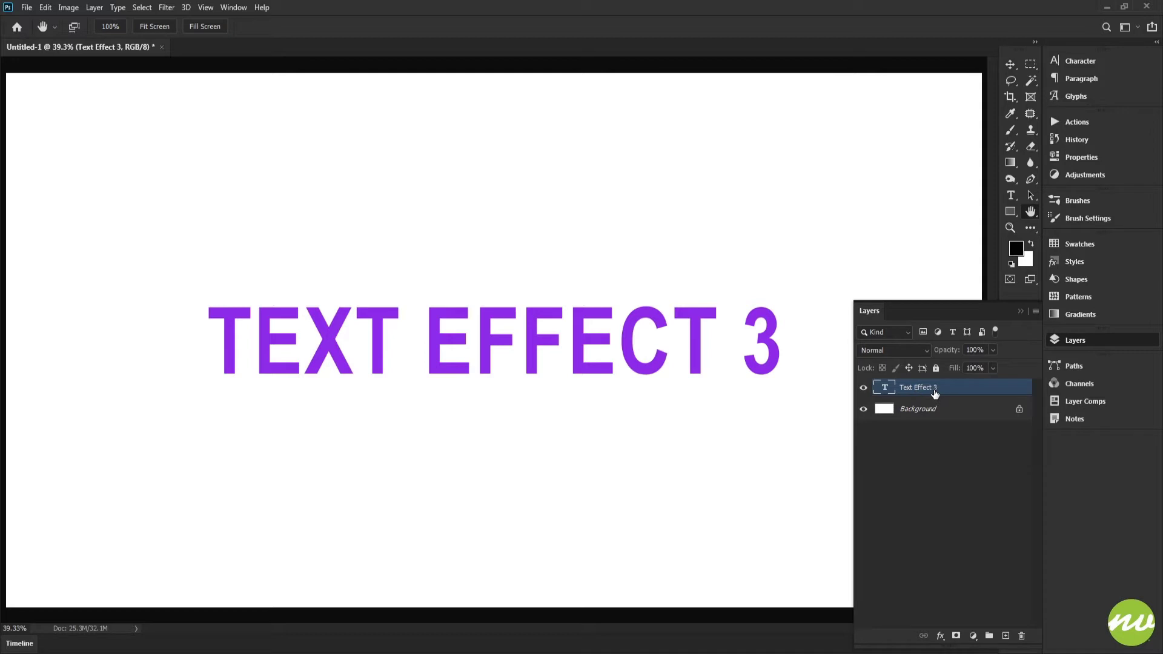
Step: Duplicate the Text Effect 3 layer and recolor the upper copy green #4ed82a
key("ctrl+j")
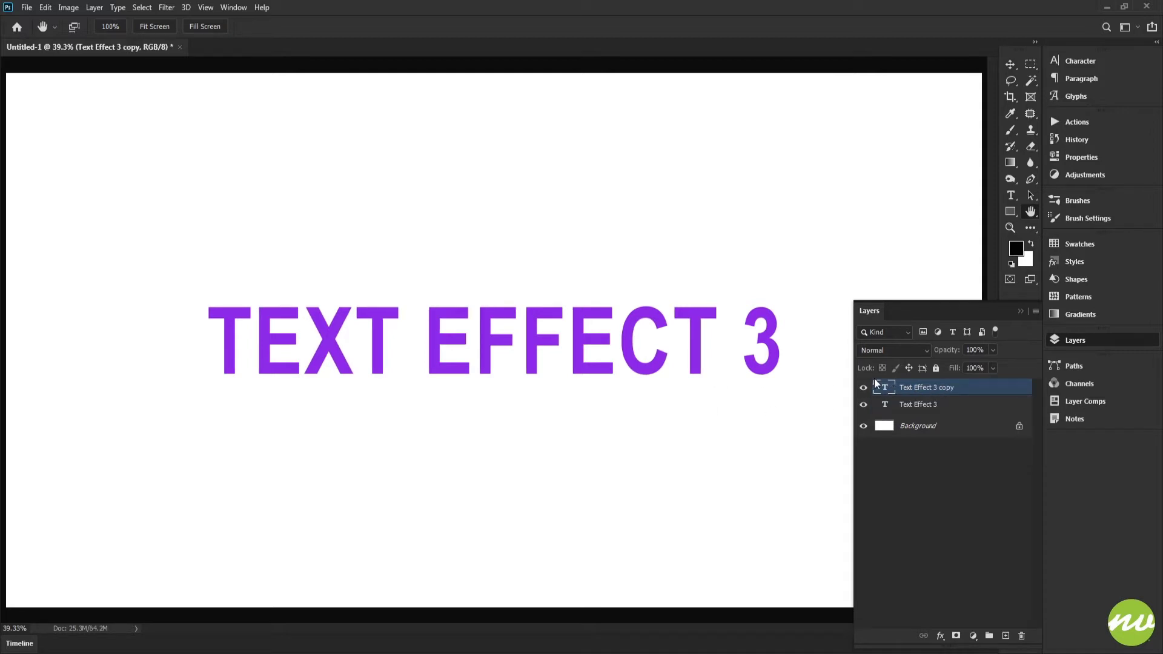
left_click(1071, 62)
left_click(1028, 139)
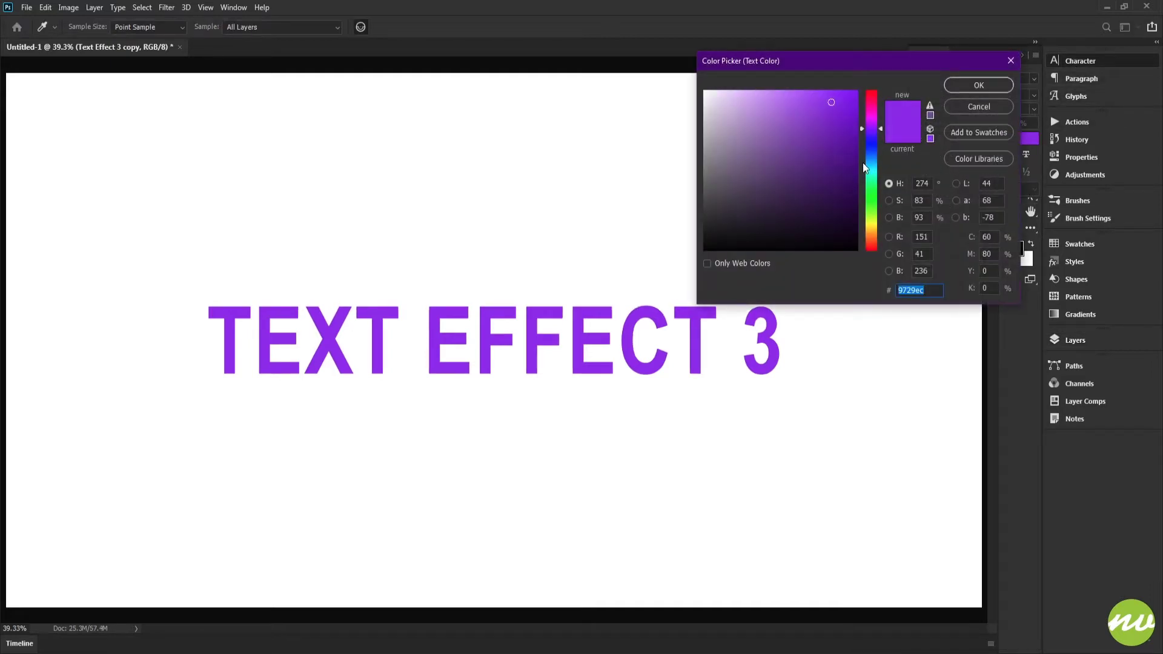
left_click_drag(875, 130, 873, 203)
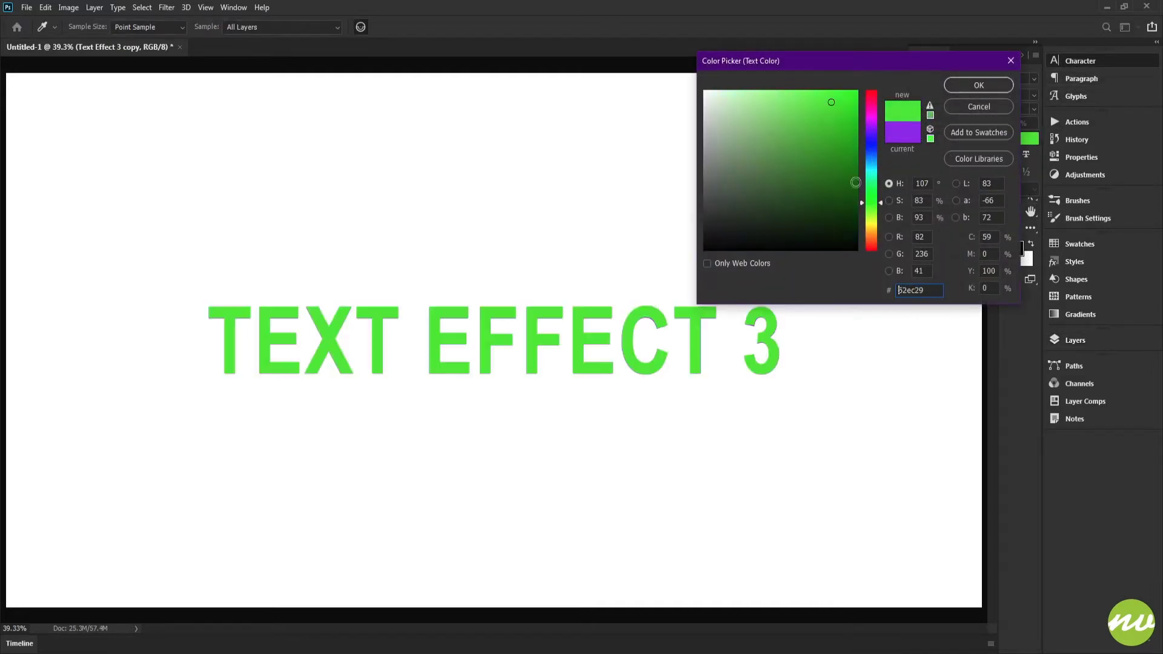
left_click_drag(831, 108, 827, 114)
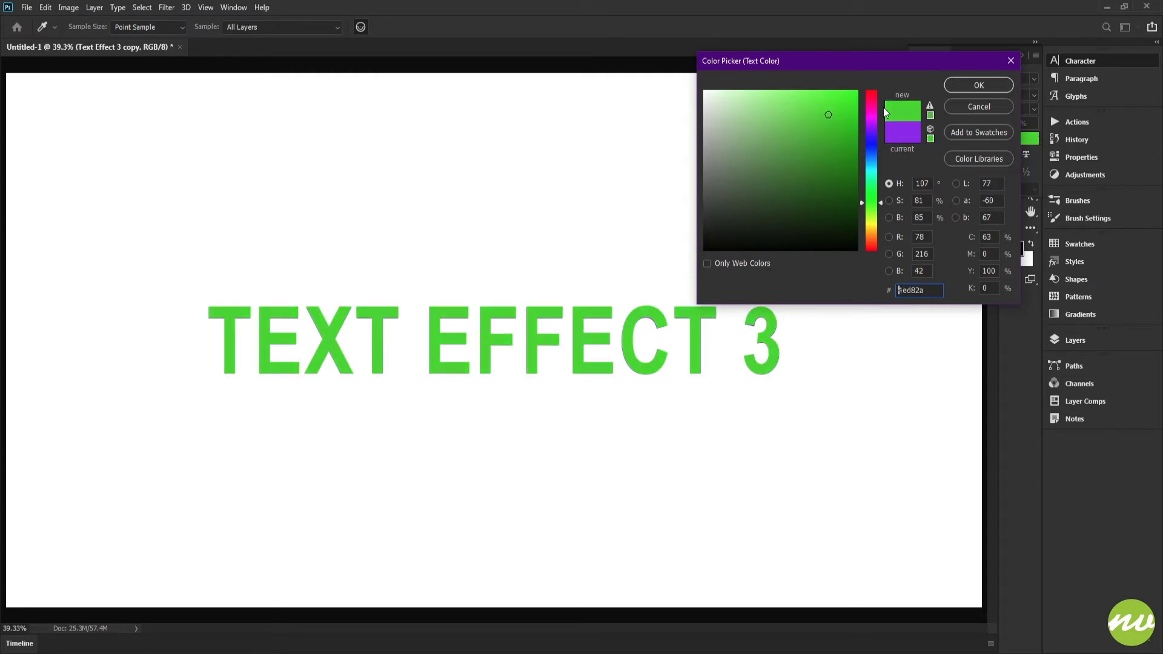
left_click(978, 84)
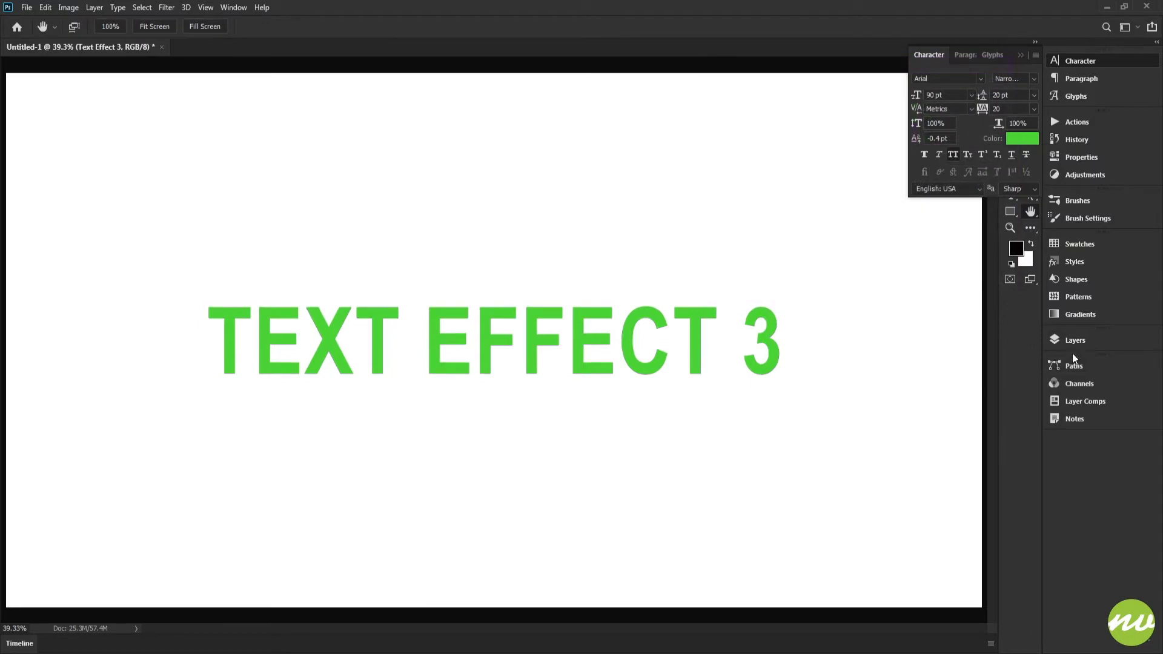
left_click(1075, 340)
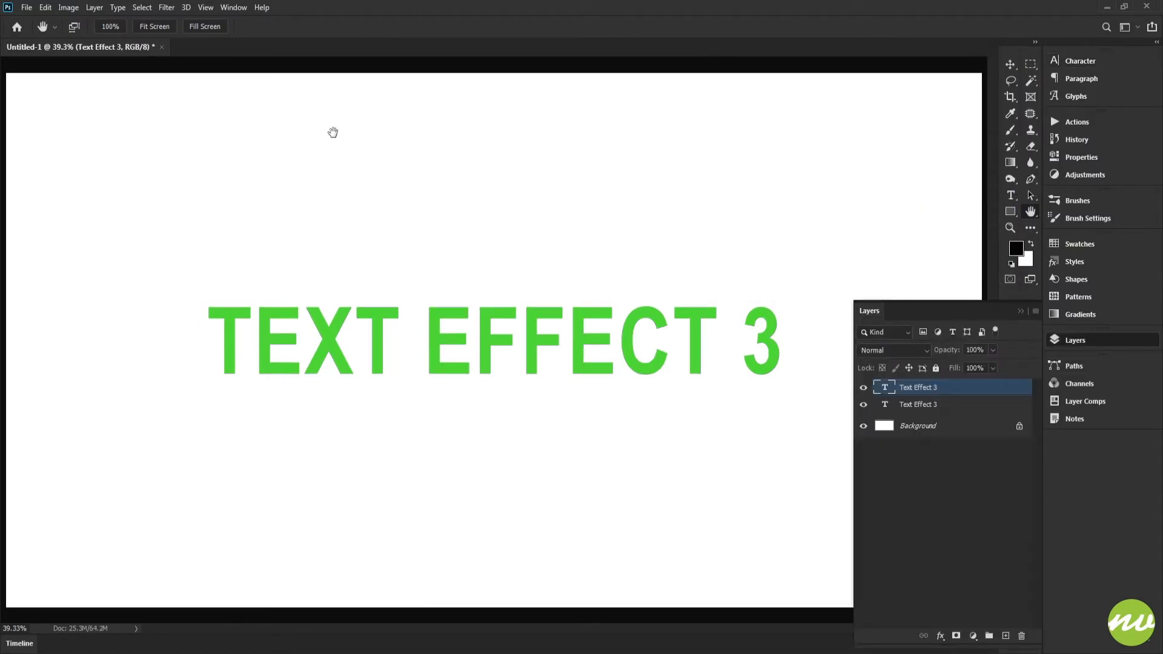
left_click(110, 26)
left_click_drag(469, 268, 748, 225)
left_click_drag(528, 238, 632, 211)
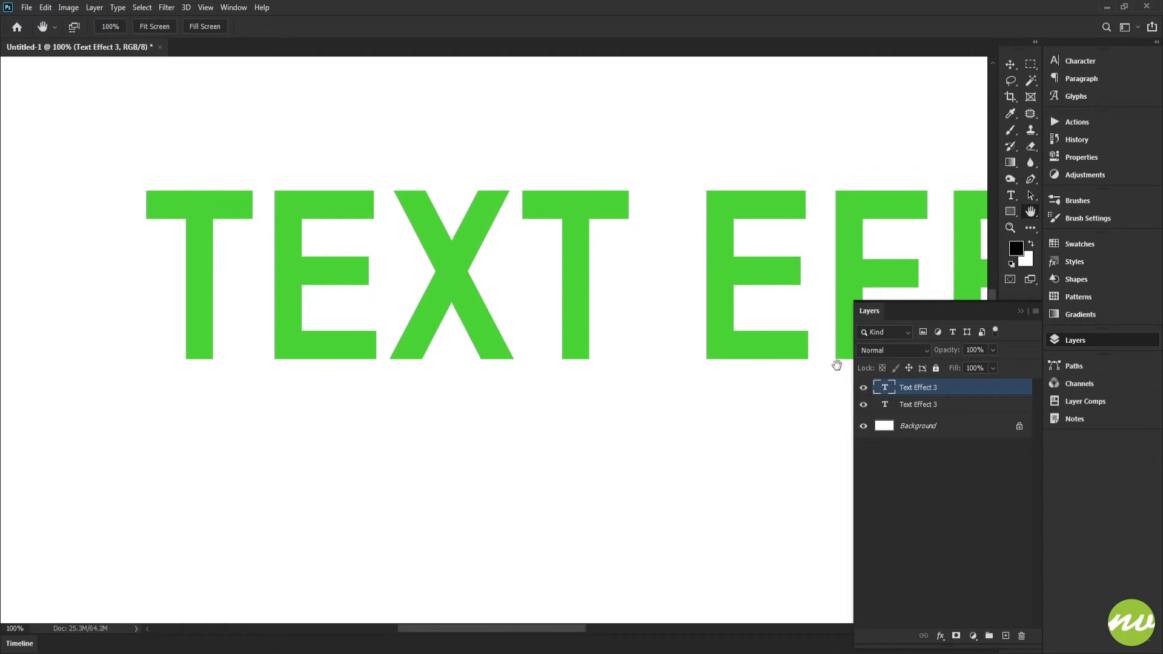
left_click(956, 637)
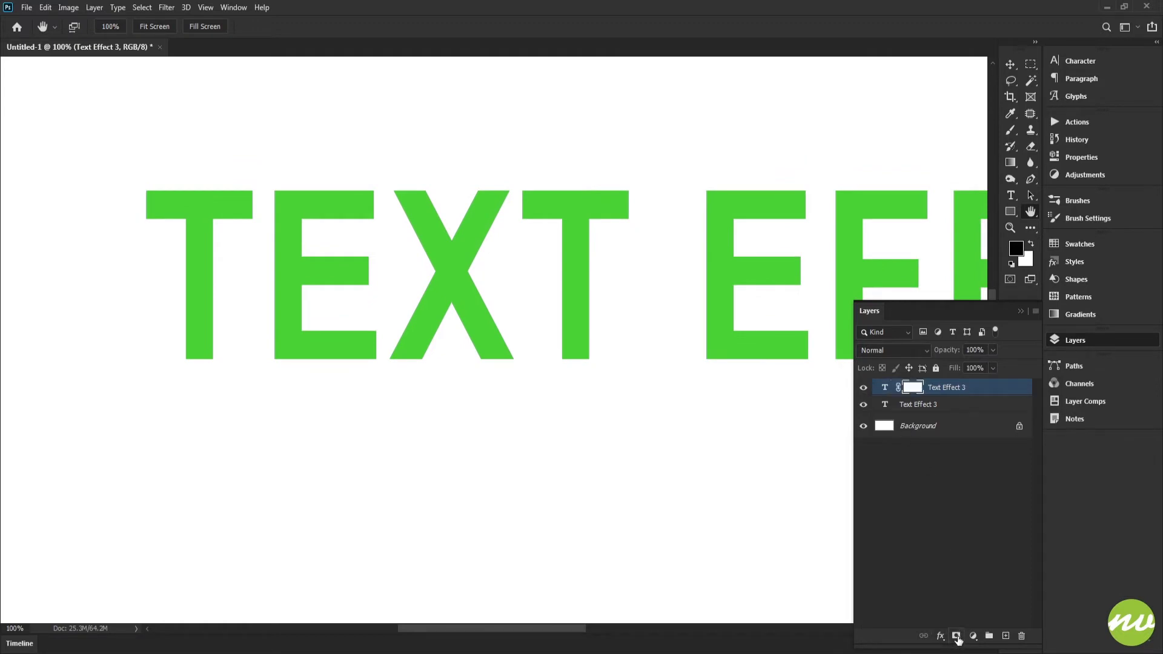
left_click_drag(683, 344, 631, 294)
scroll(677, 267, "right", 10)
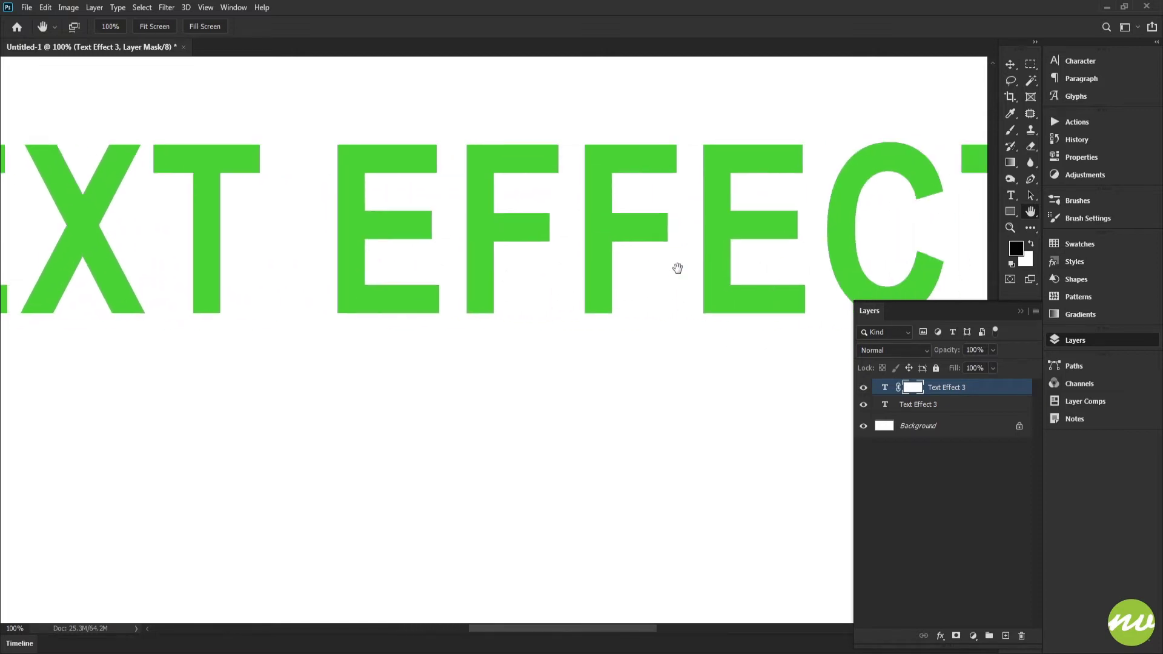
scroll(600, 257, "left", 10)
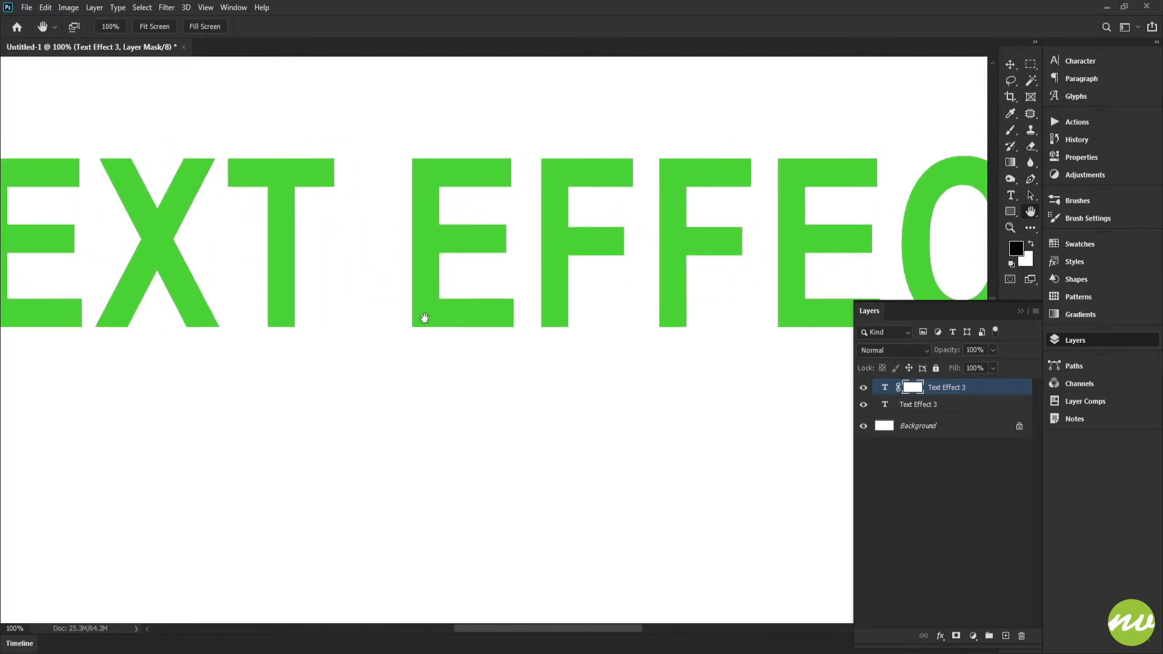
right_click(918, 388)
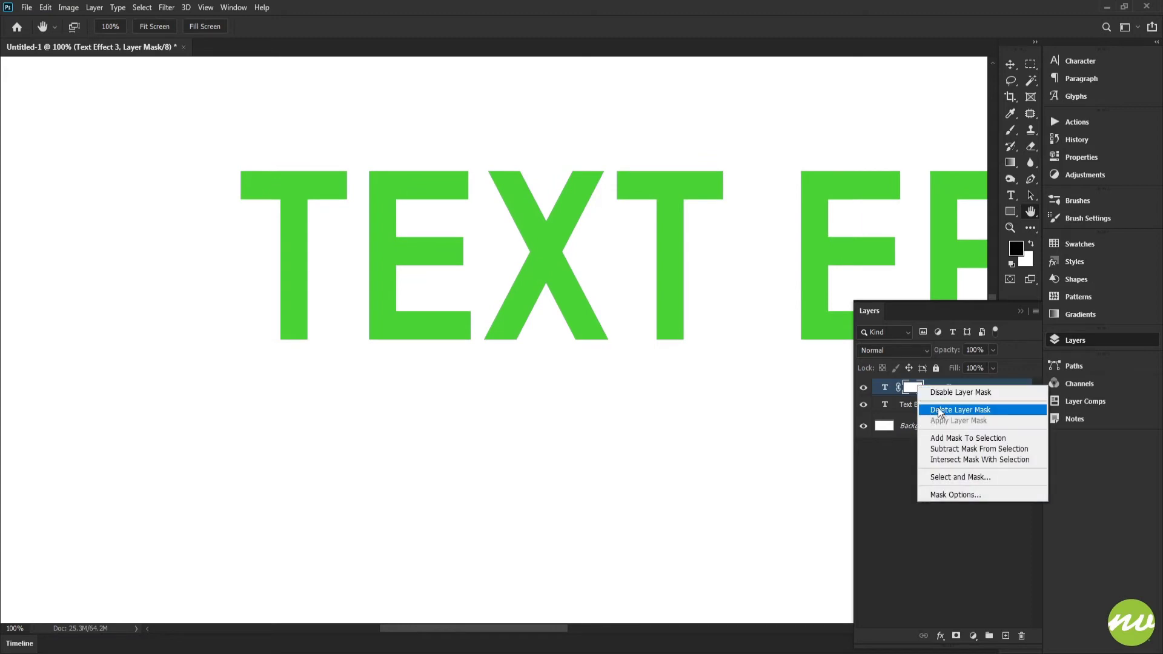
left_click(942, 409)
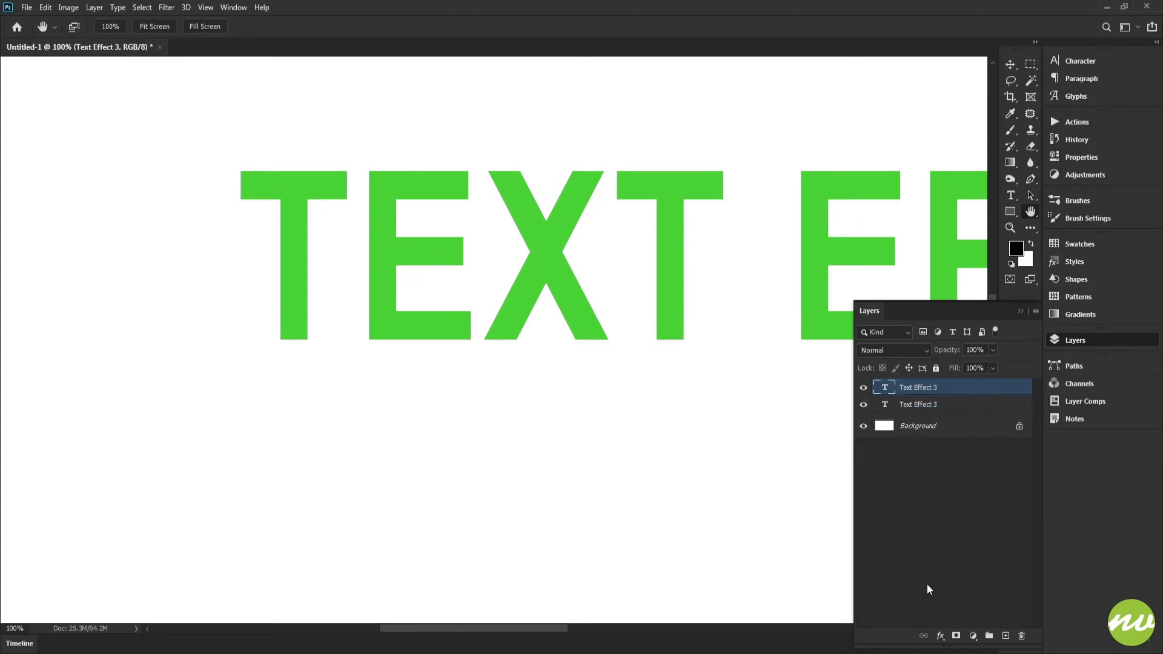
Step: Add a Bevel & Emboss effect to the upper green text layer and turn off Use Global Light
left_click(942, 635)
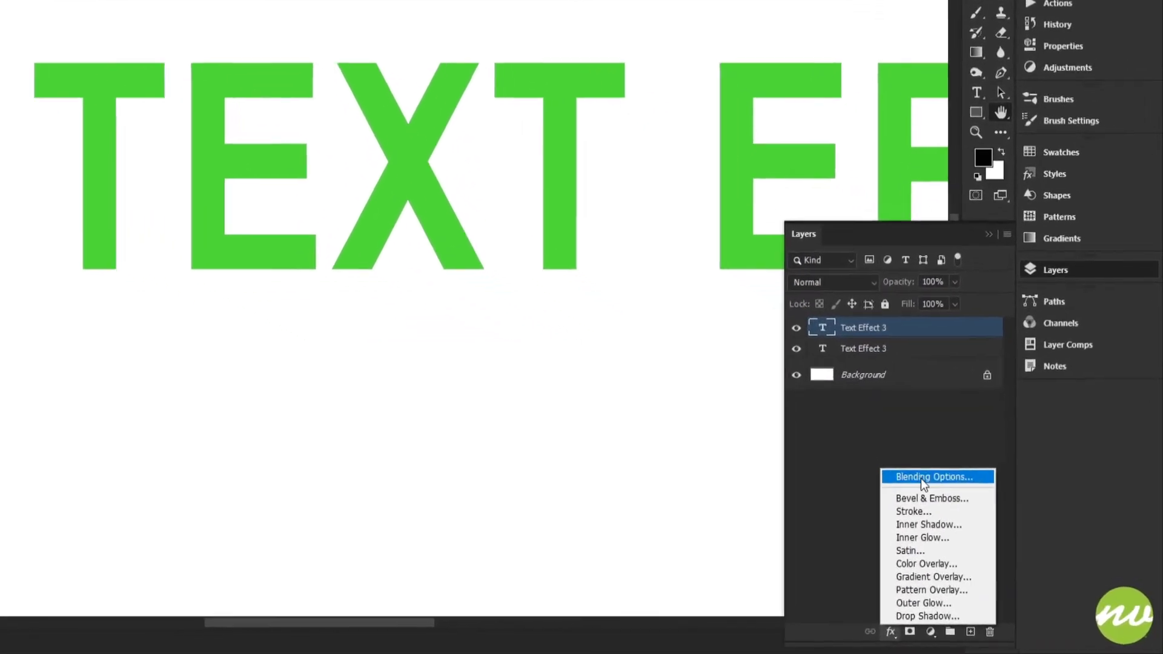
left_click(926, 494)
left_click(876, 631)
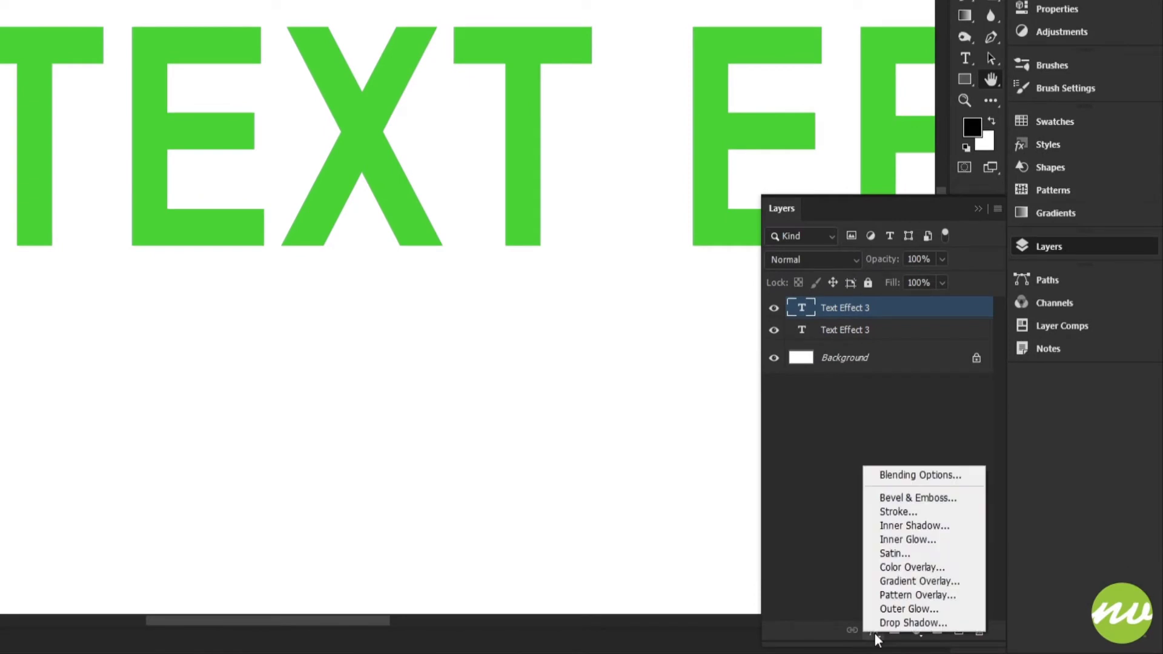
left_click(912, 497)
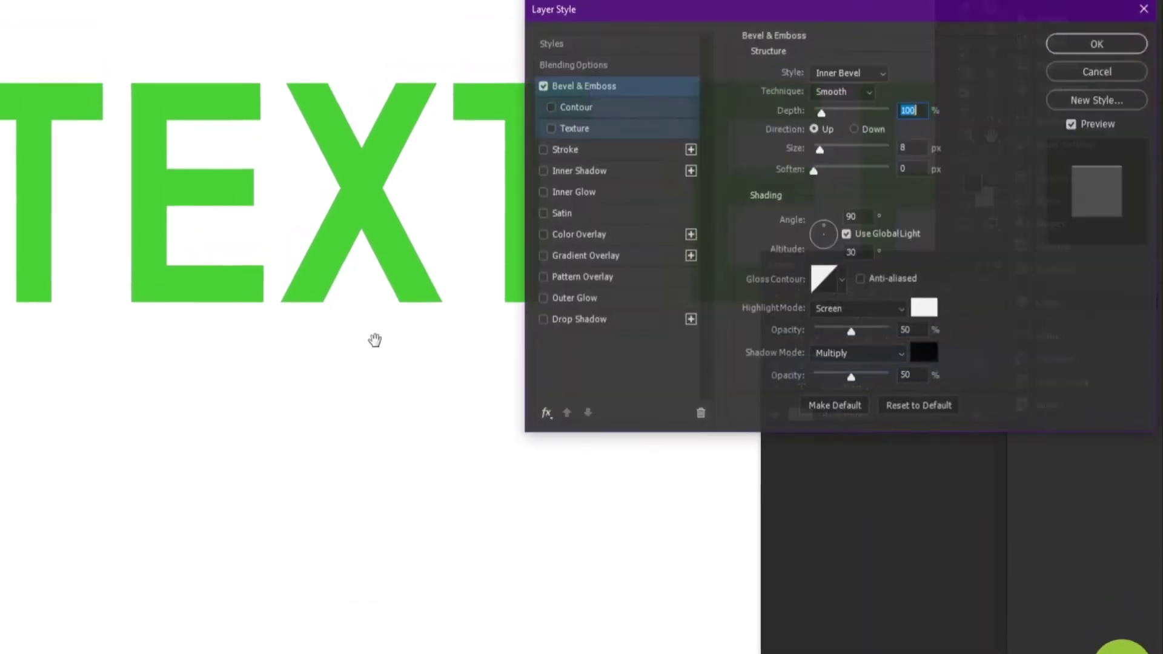
left_click_drag(371, 233, 127, 212)
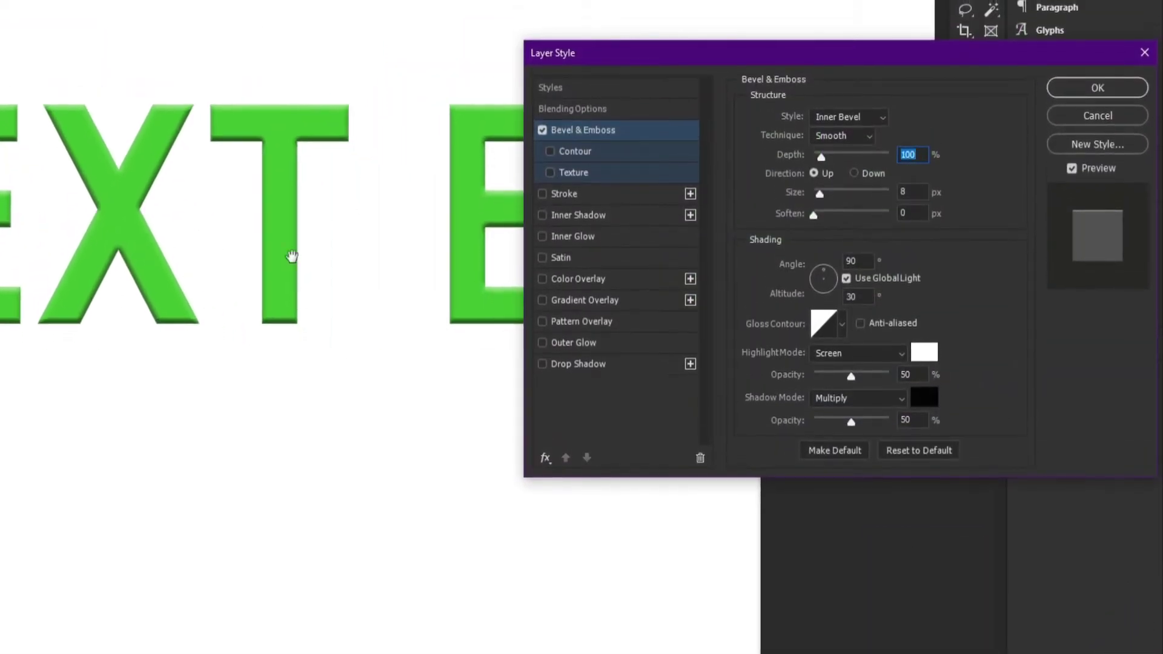
left_click(846, 279)
Step: Try the Emboss style for the bevel and return it to Inner Bevel
left_click(848, 117)
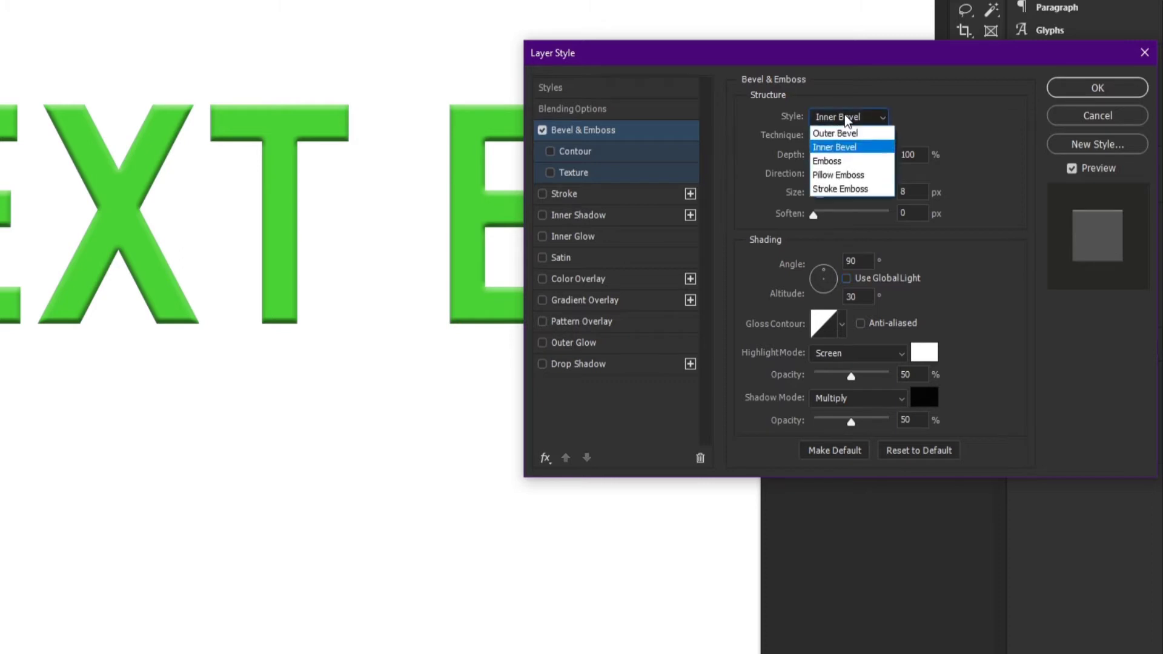
left_click(845, 117)
key("Down")
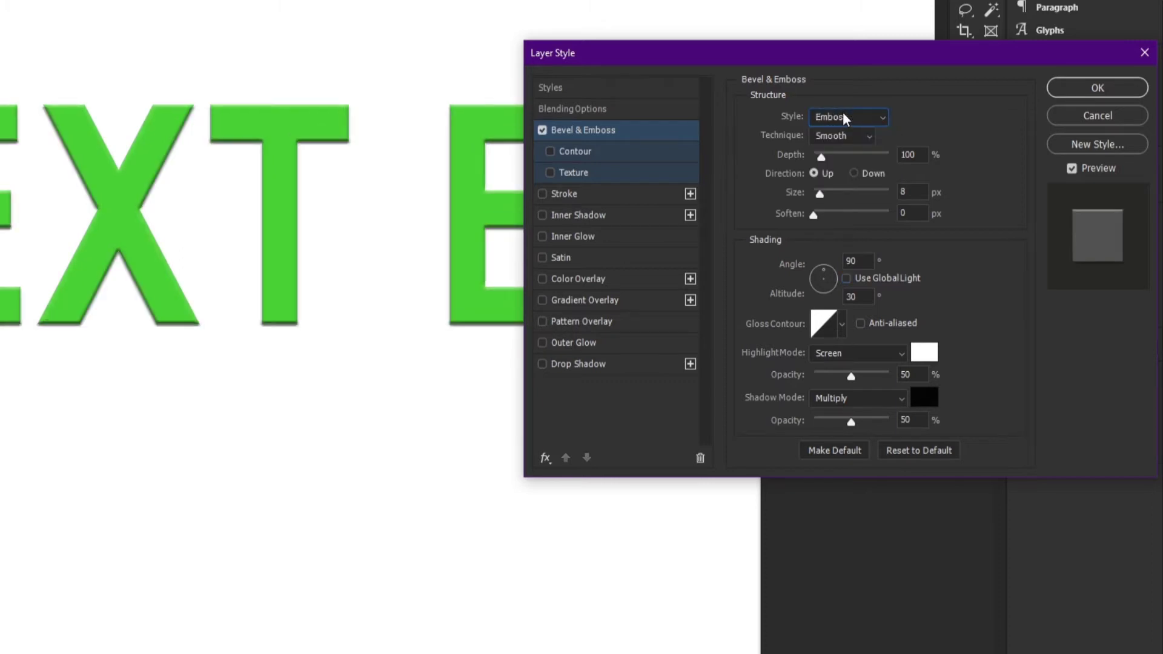
key("Down")
key("Up")
key("Up")
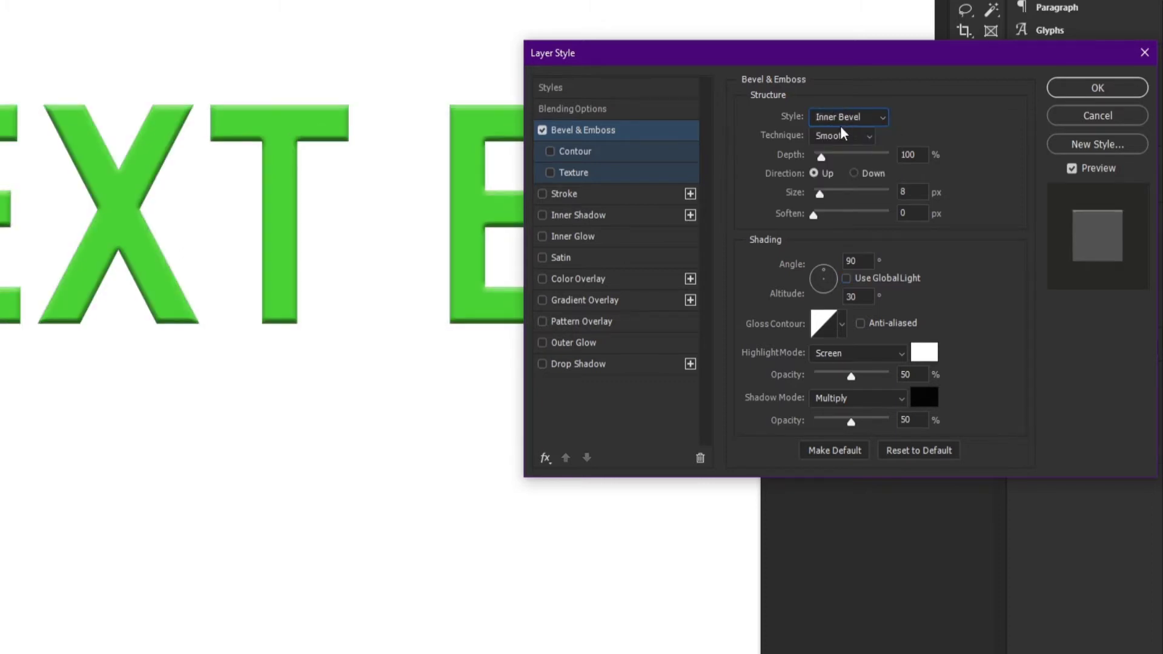
Step: Try the Chisel Soft technique and the Down direction, and return the bevel to Smooth and Up
left_click(844, 137)
left_click(848, 179)
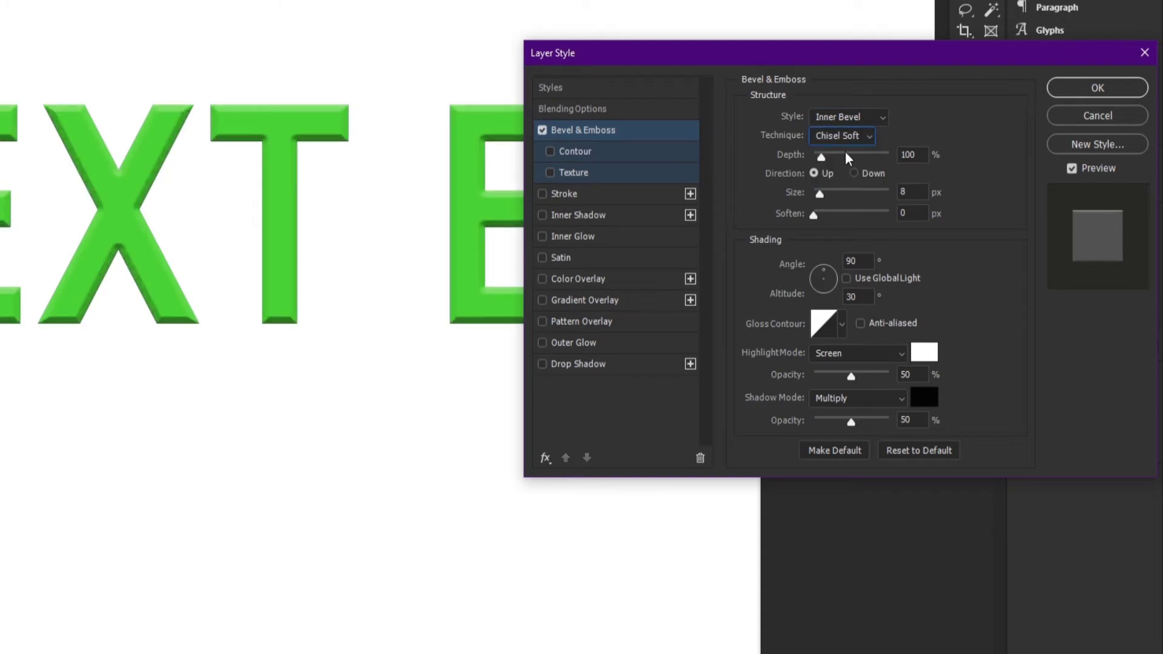
left_click(845, 143)
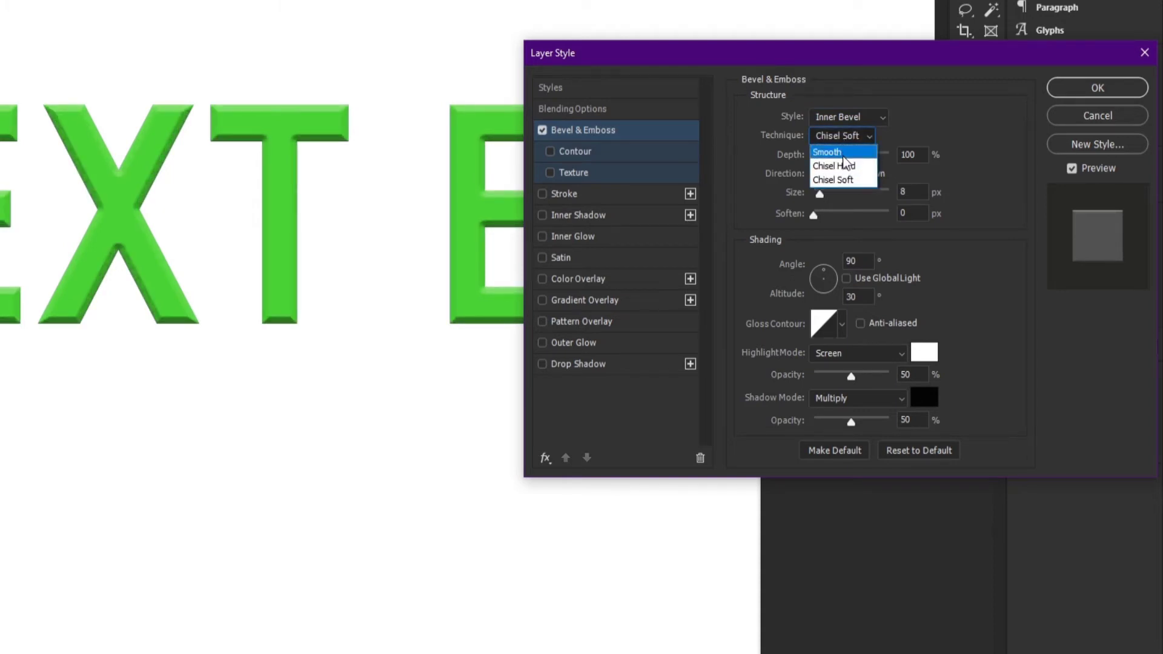
left_click(847, 157)
left_click(866, 174)
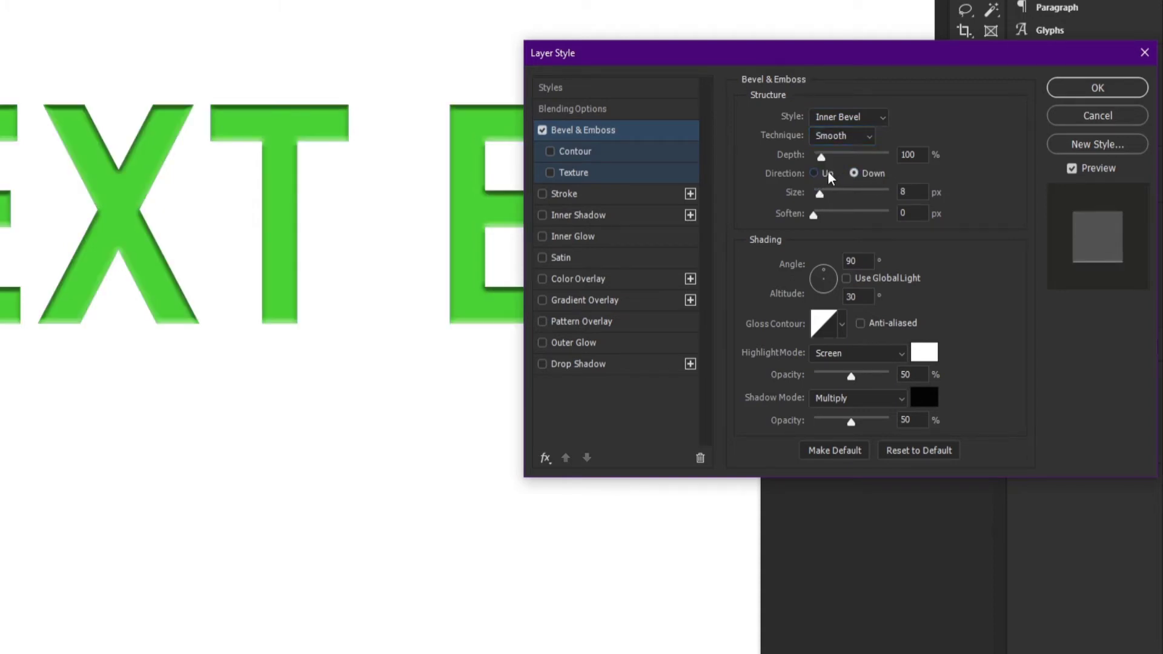
left_click(830, 175)
Step: Set the bevel size to 15 px and its depth to 120%
mouse_move(820, 193)
left_mouse_down()
mouse_move(835, 195)
mouse_move(824, 194)
left_mouse_up()
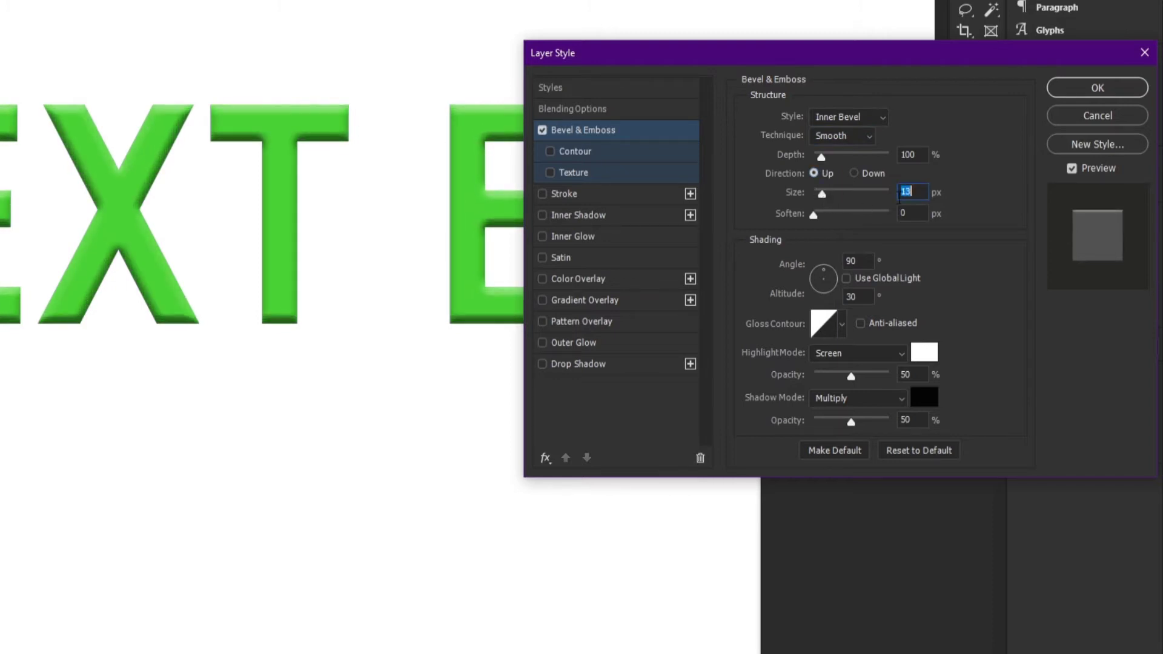
type("15")
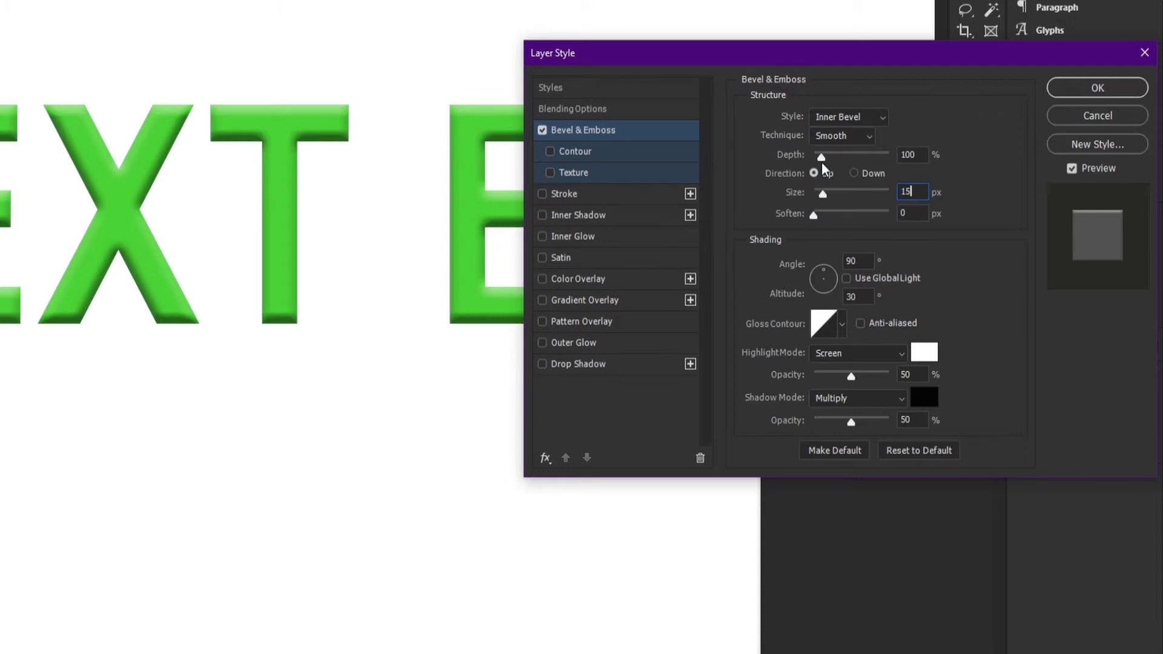
mouse_move(821, 157)
left_mouse_down()
mouse_move(845, 156)
mouse_move(822, 157)
left_mouse_up()
type("120")
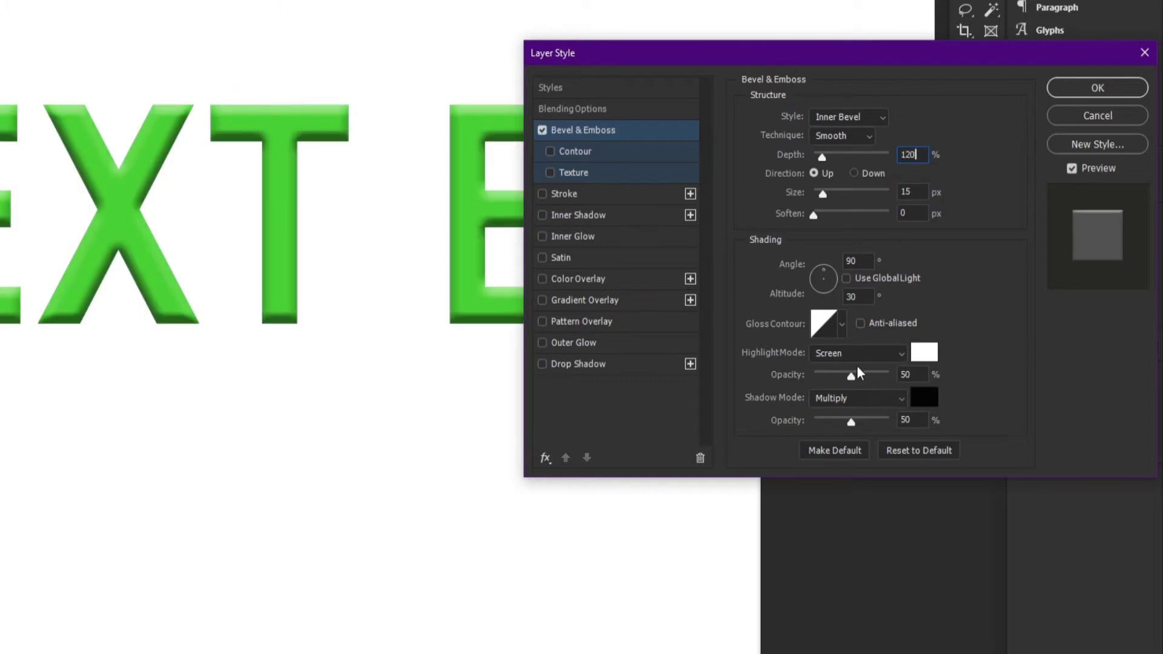
Step: Set the bevel highlight to light green #83f665 at 85% opacity in Screen mode
left_click_drag(852, 377, 878, 376)
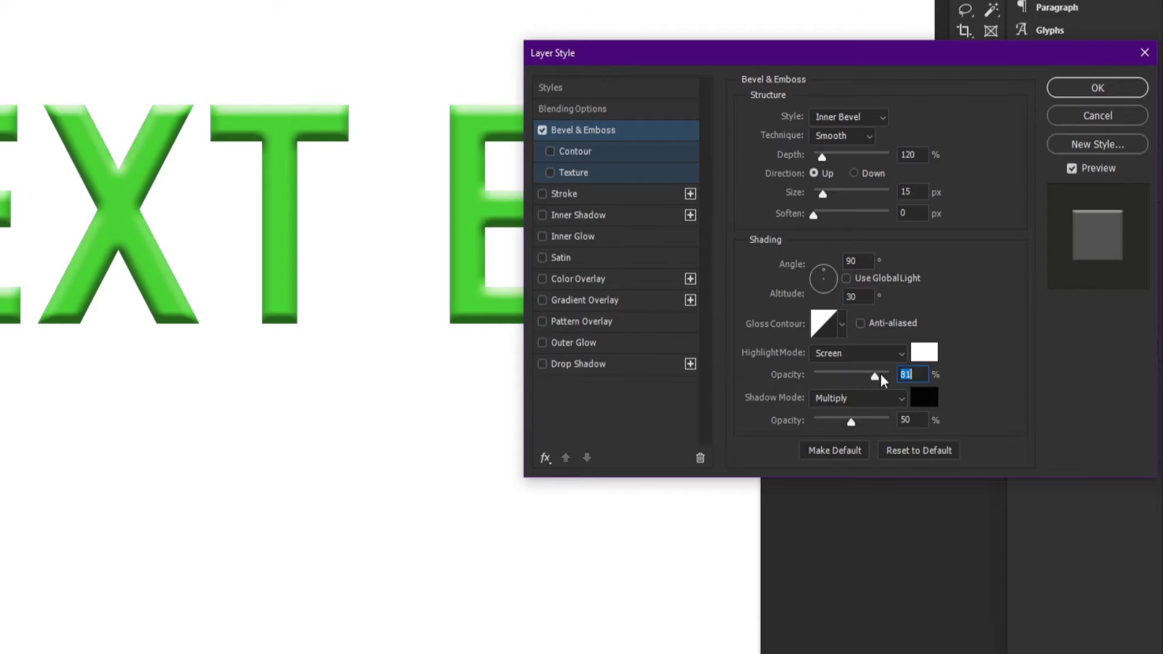
left_click(924, 352)
left_click(288, 189)
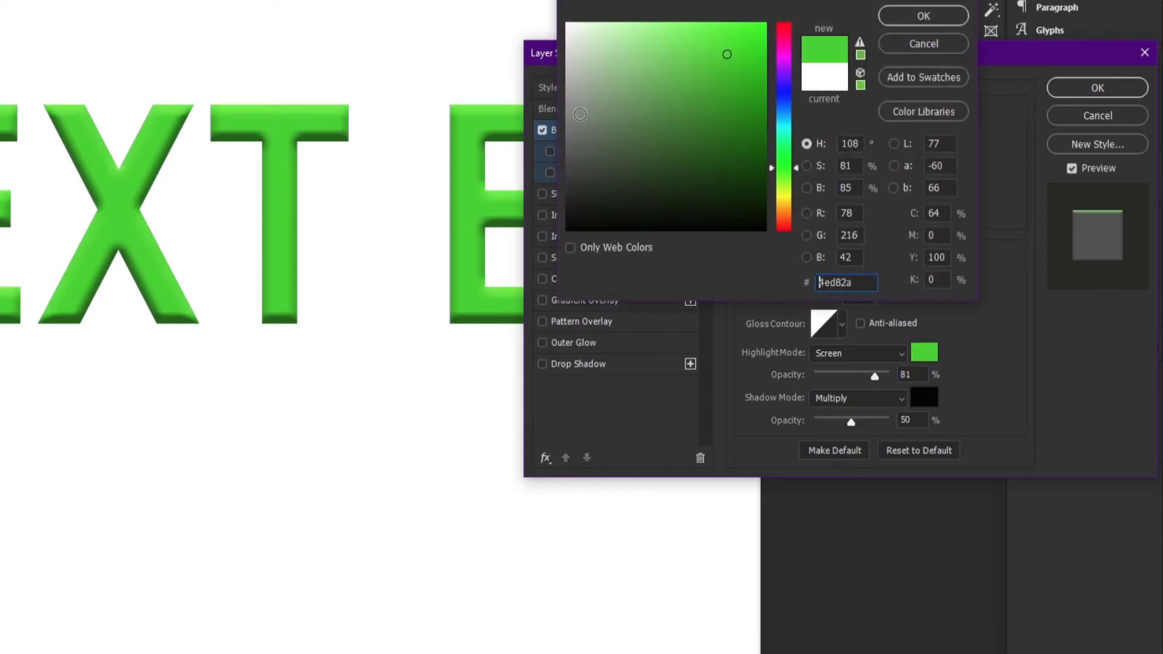
left_click(683, 30)
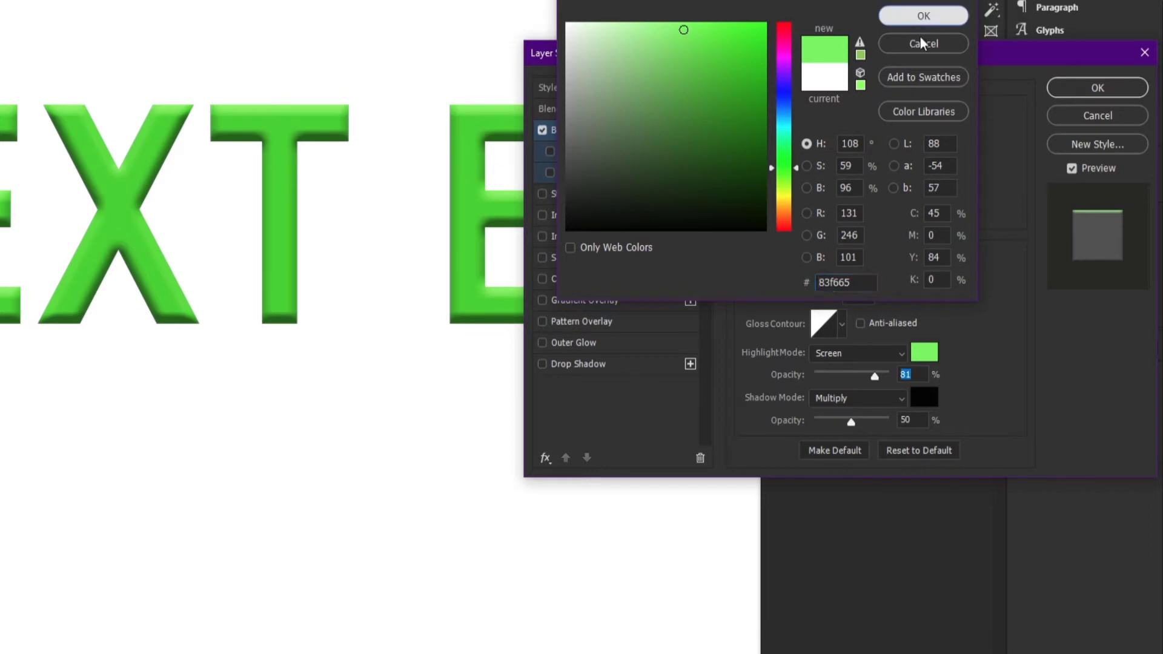
left_click(922, 17)
mouse_move(875, 376)
left_mouse_down()
mouse_move(816, 376)
mouse_move(879, 376)
left_mouse_up()
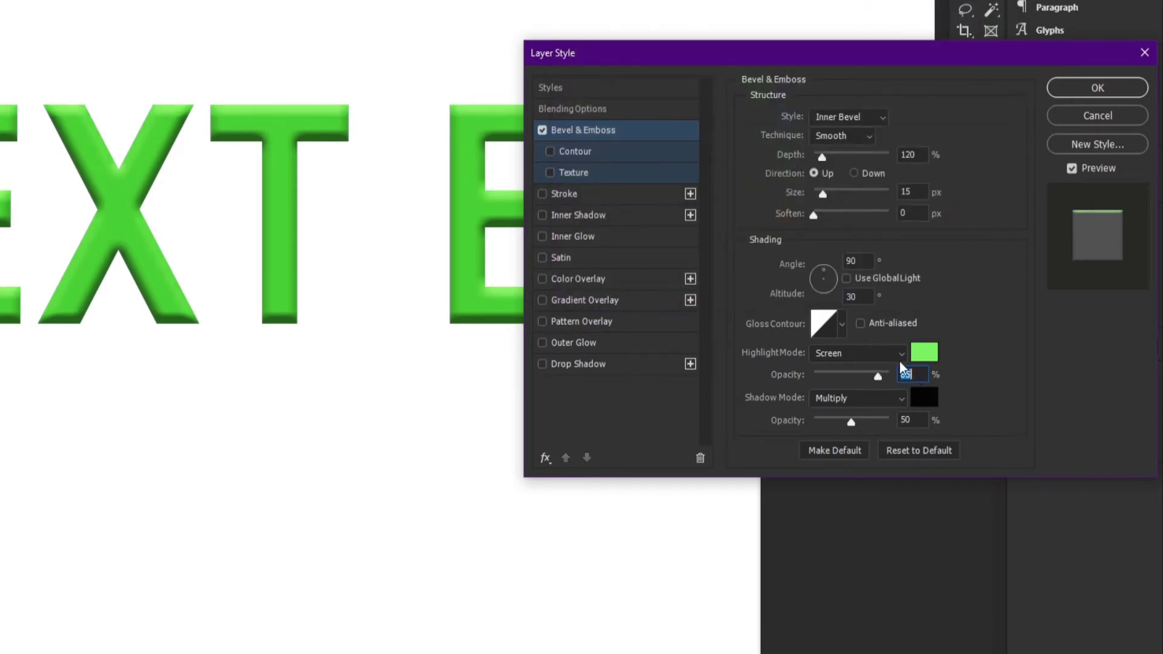
left_click(871, 354)
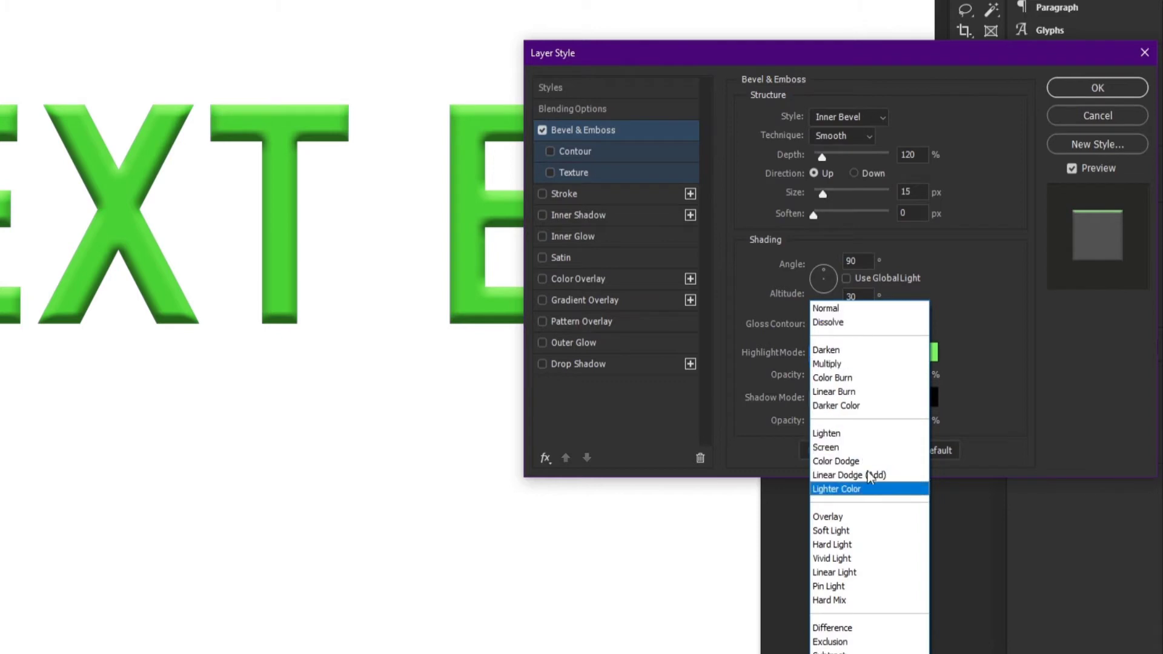
left_click(866, 447)
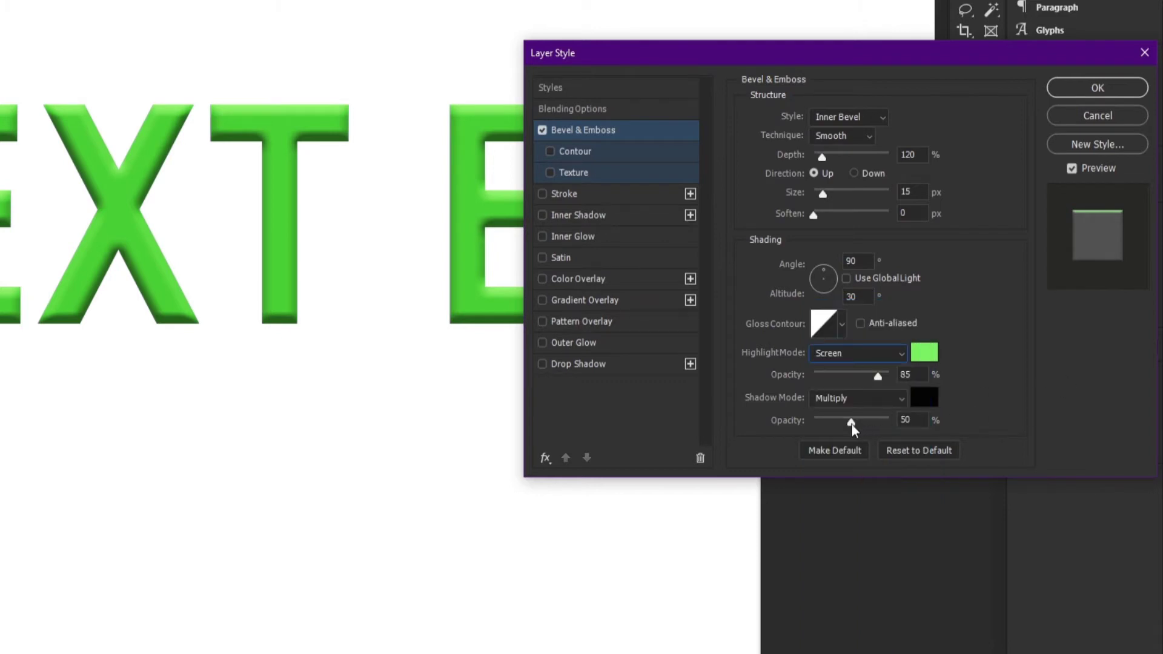
Step: Set the bevel shadow color to dark green #257e0e and its opacity to 35%
mouse_move(851, 423)
left_mouse_down()
mouse_move(787, 433)
mouse_move(889, 424)
mouse_move(858, 425)
left_mouse_up()
left_click(923, 398)
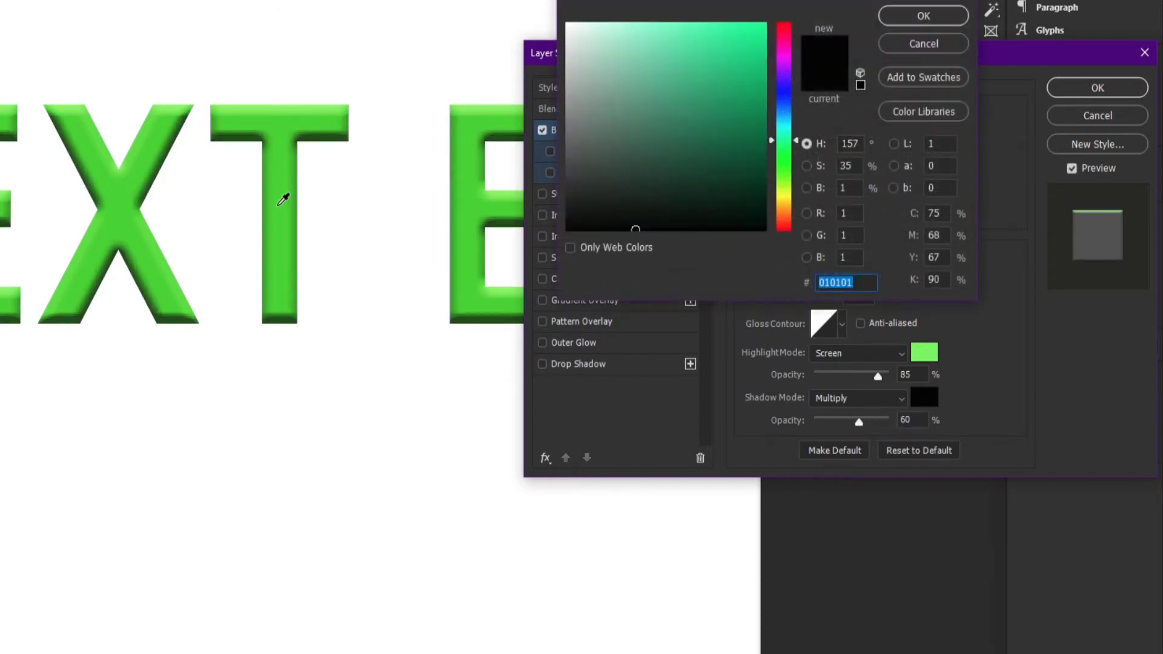
left_click(286, 195)
left_click_drag(724, 58, 744, 128)
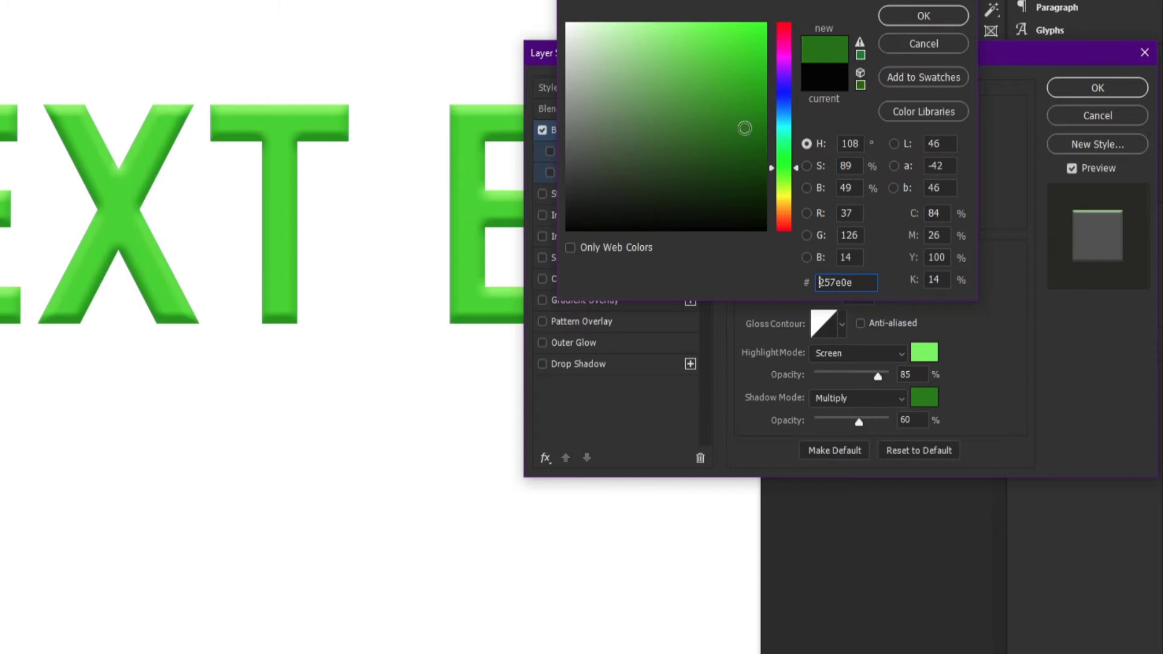
left_click(906, 20)
left_click_drag(858, 422, 839, 414)
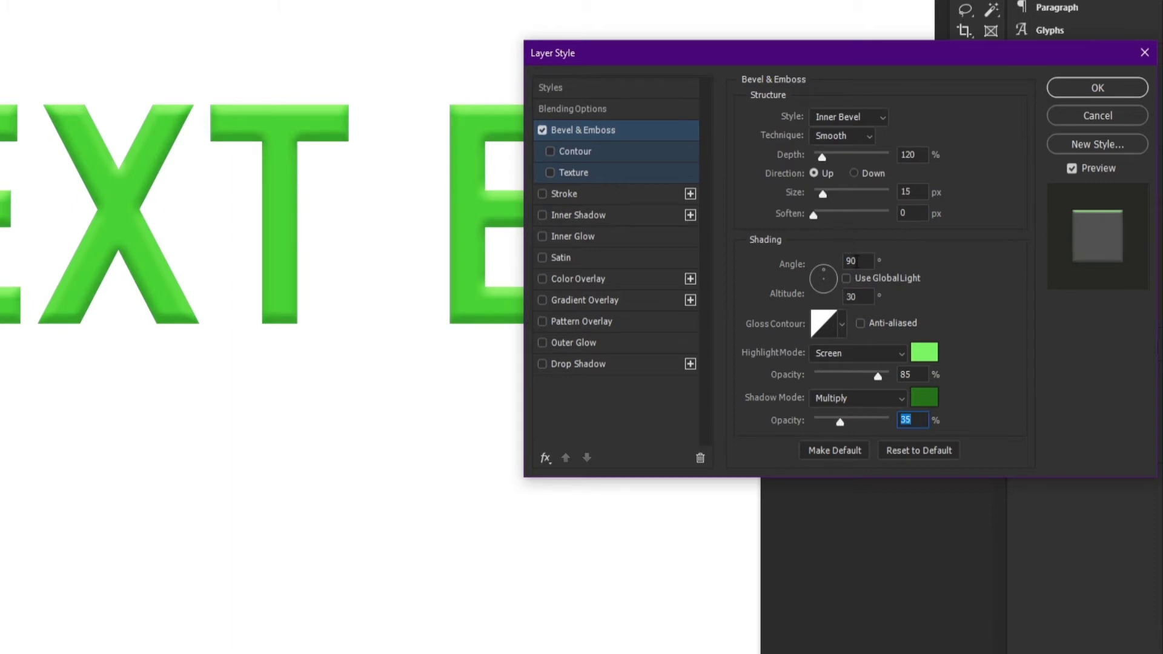
Step: Try different bevel shading angles and set the angle to 120°
left_click(856, 261)
scroll(858, 260, "up", 14)
scroll(859, 260, "down", 4)
scroll(860, 260, "up", 20)
scroll(860, 260, "down", 20)
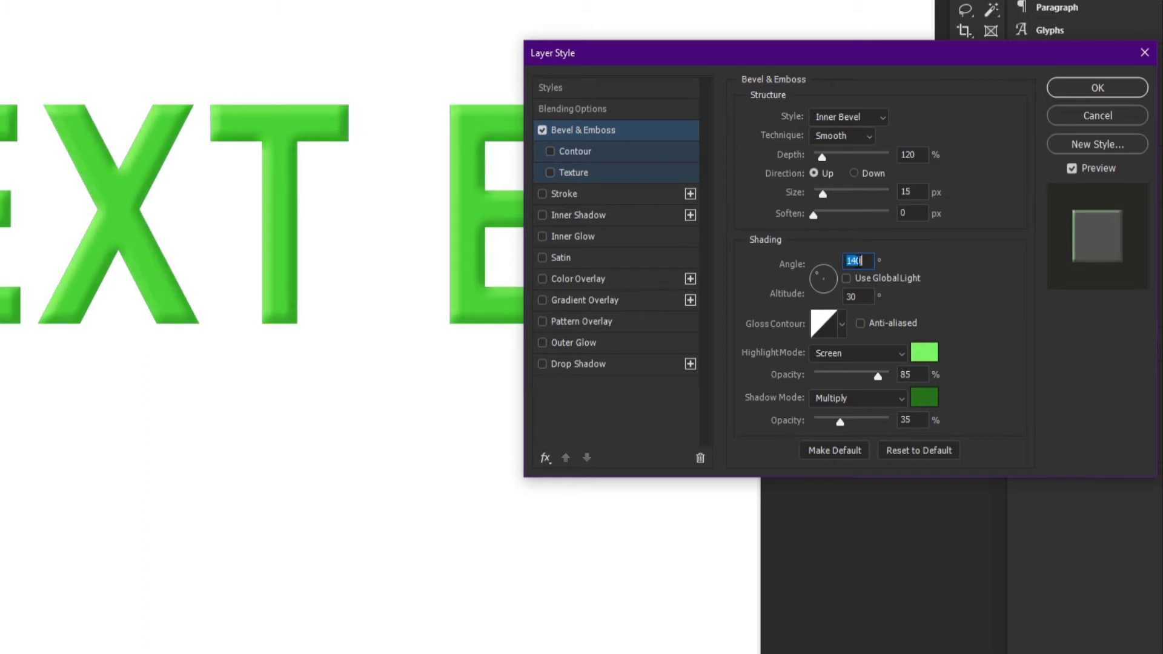
scroll(860, 260, "down", 10)
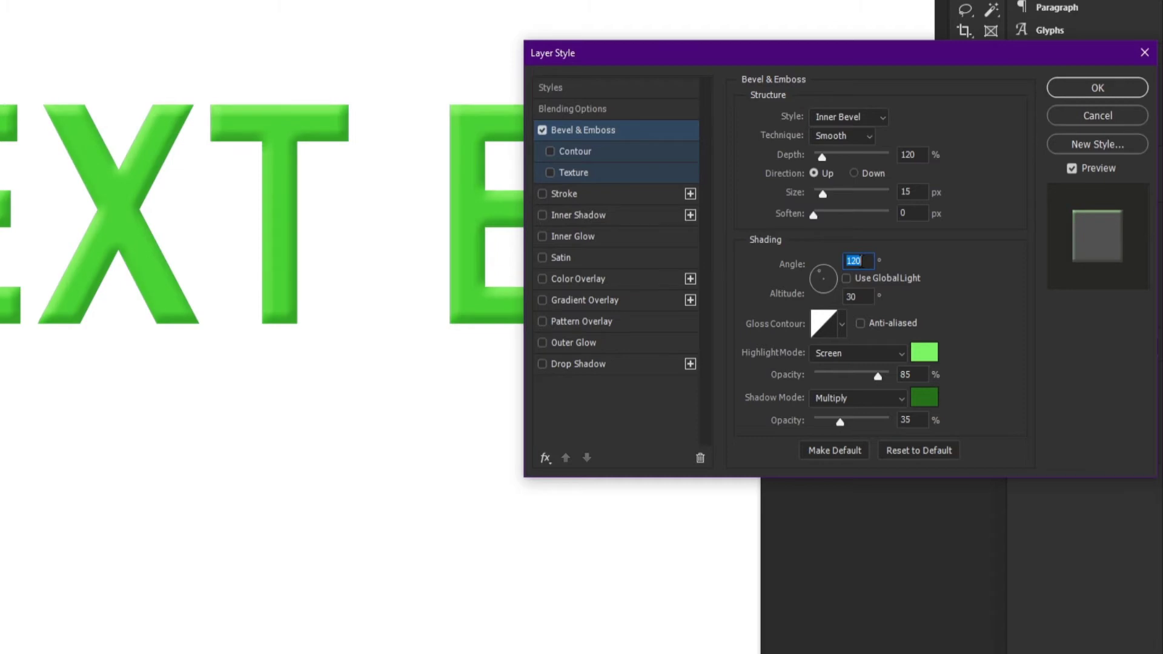
Step: Try higher and lower bevel shading altitudes and set the altitude to 55°
left_click(860, 297)
key("shift+Up")
key("shift+Up")
key("shift+Up")
key("shift+Up")
key("shift+Up")
key("shift+Up")
key("shift+Down")
key("shift+Down")
key("shift+Down")
key("shift+Down")
key("shift+Down")
key("shift+Down")
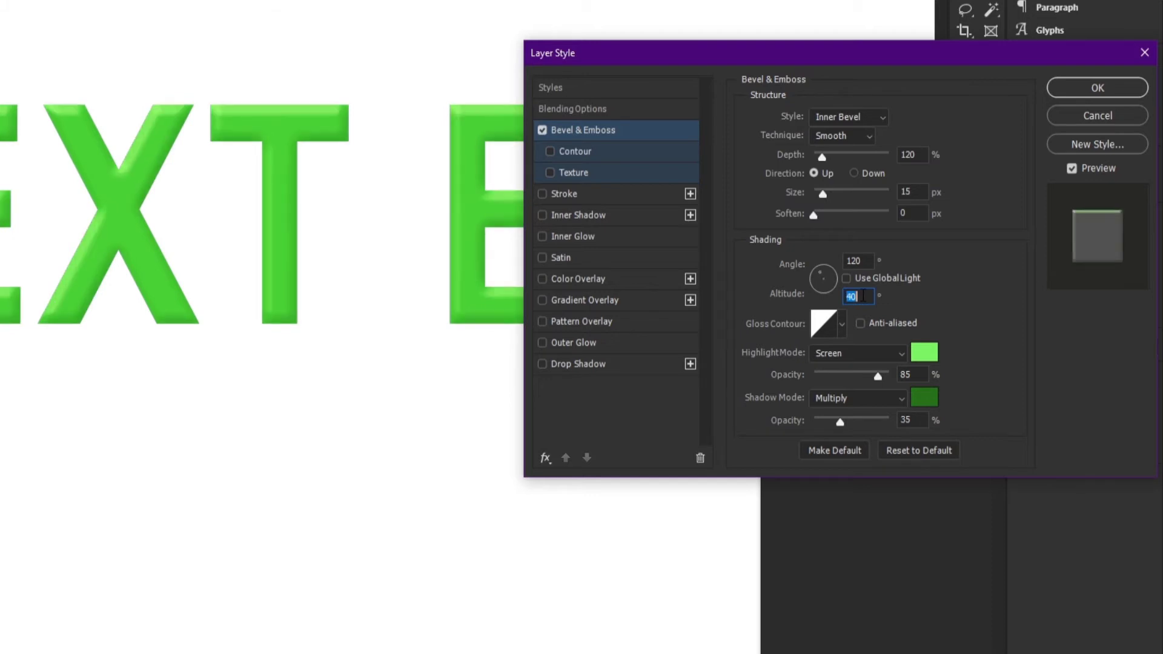
key("shift+Up")
key("shift+Up")
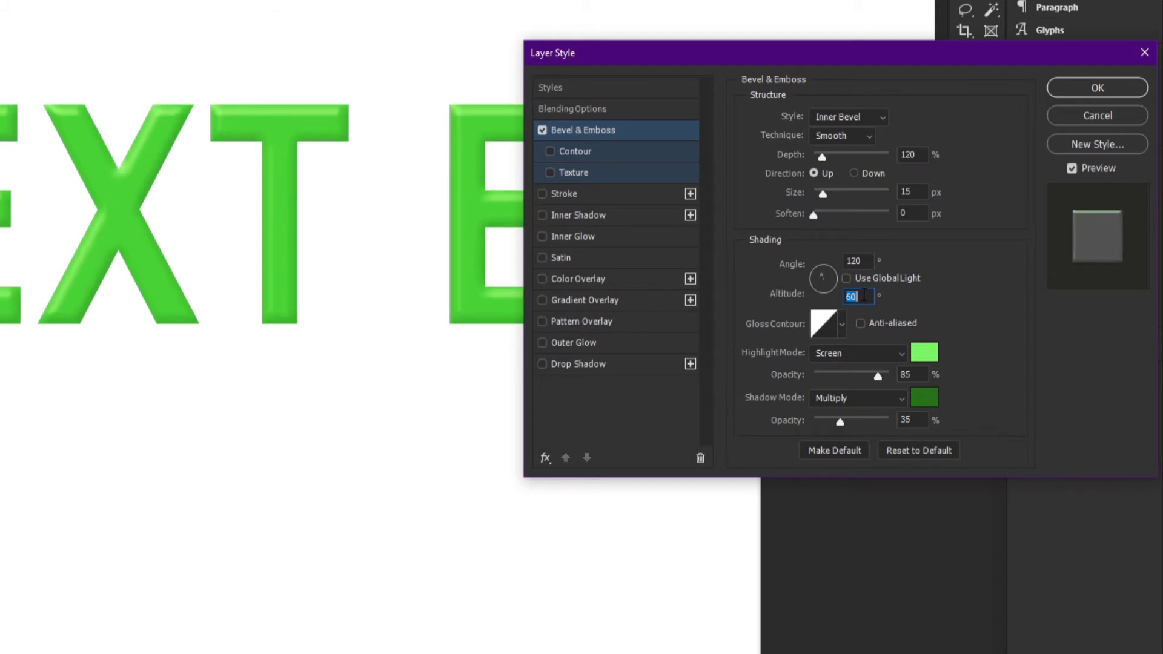
key("shift+Down")
type("65")
scroll(863, 297, "down", 9)
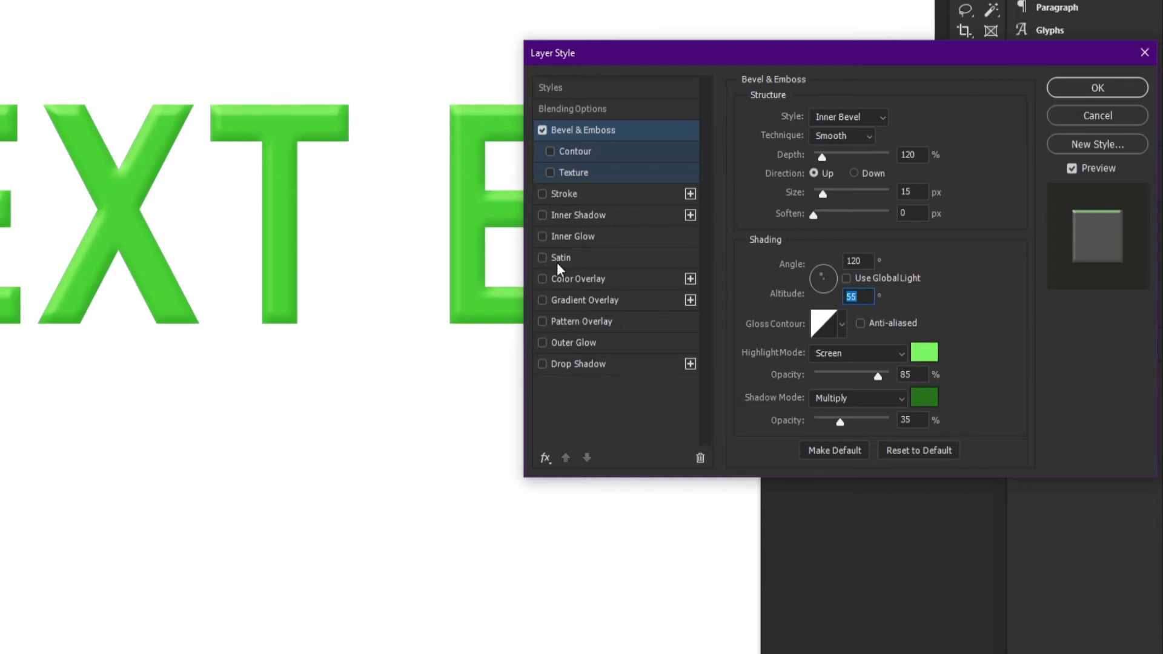
Step: Try a white Color Overlay on the green text, switch it off and return to the Bevel & Emboss settings
left_click(592, 278)
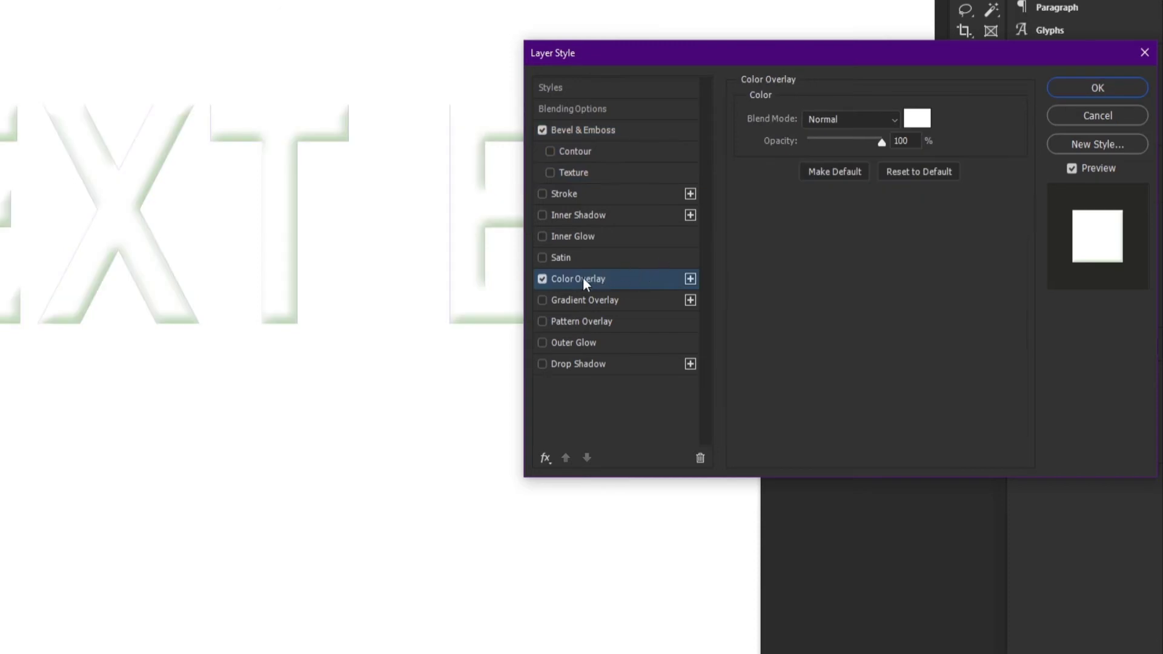
left_click(542, 279)
left_click(596, 130)
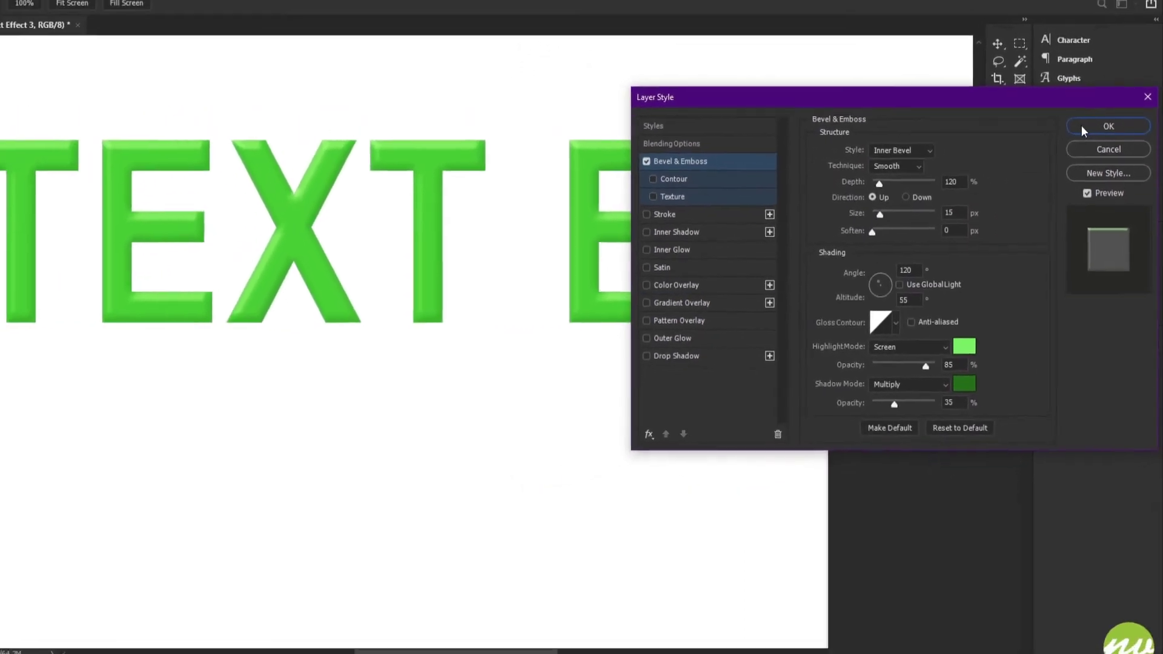
Step: Accept the bevel settings and add a layer mask to the green text layer
left_click(1083, 127)
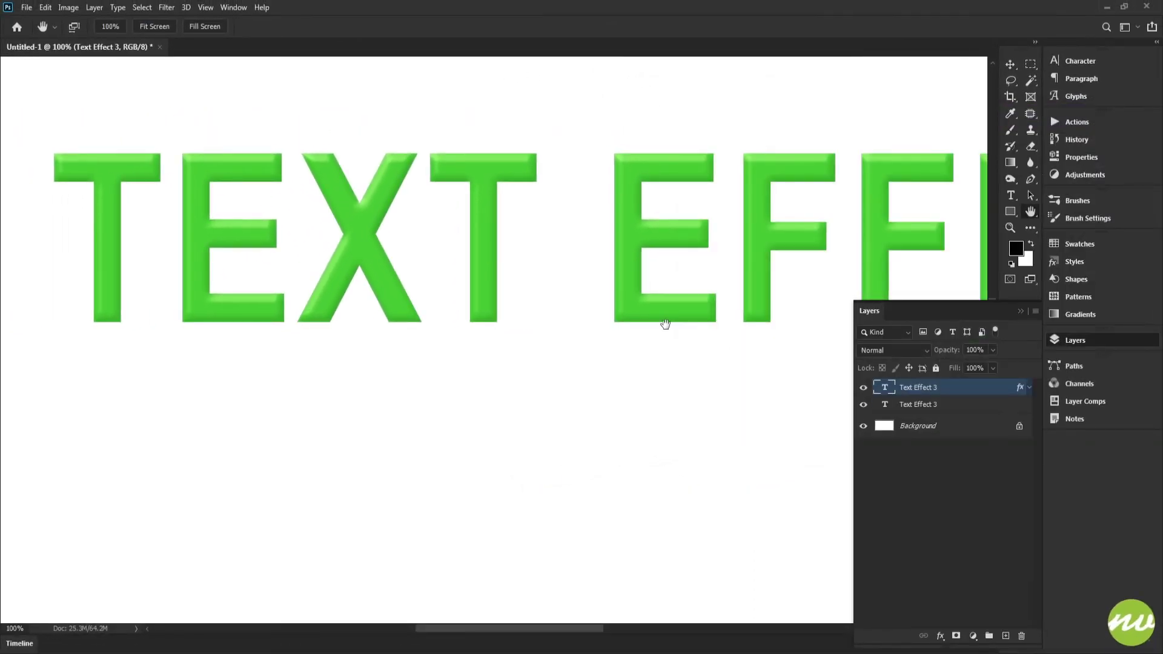
left_click_drag(562, 305, 682, 316)
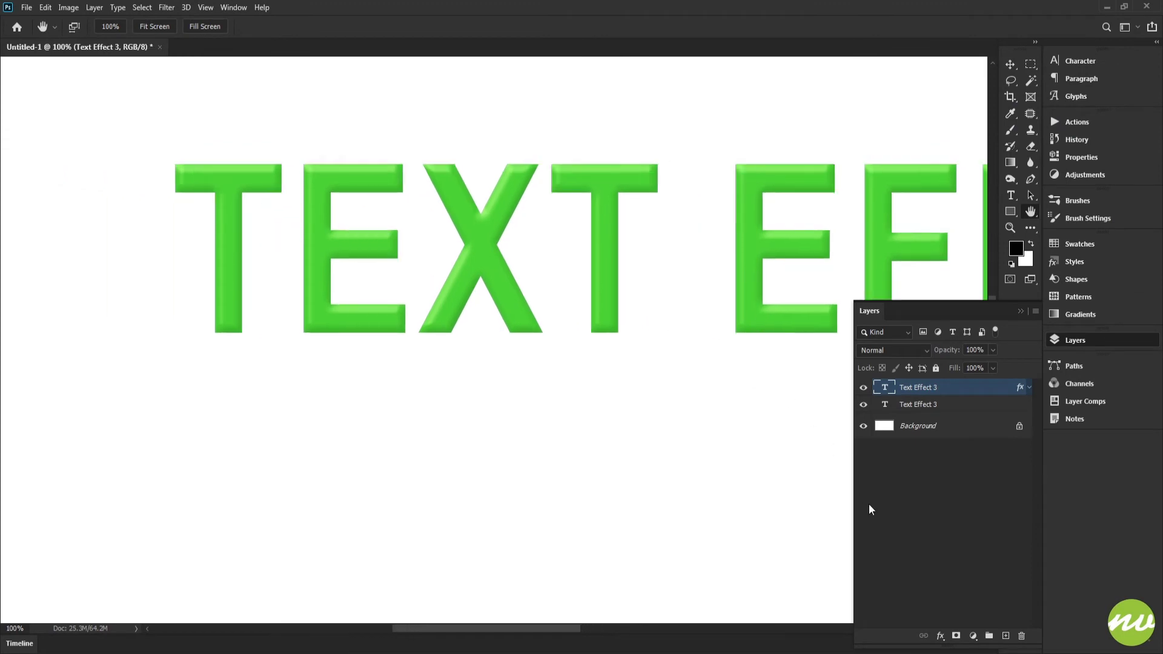
left_click(956, 635)
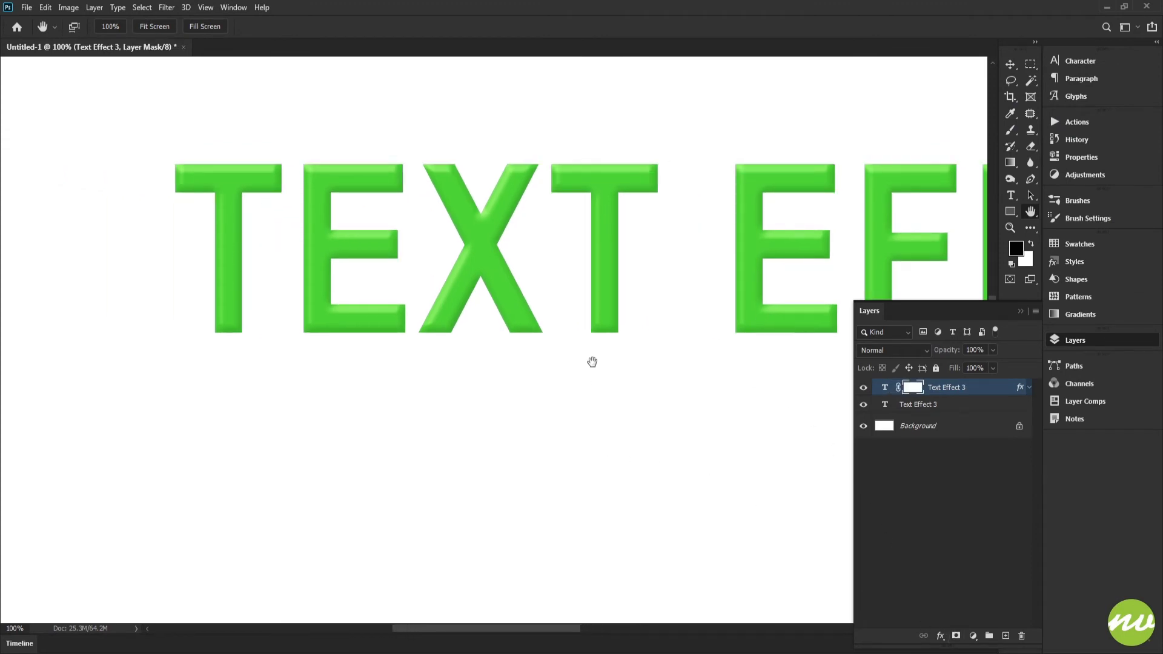
Step: Select scattered ellipses over the edges of the letters in TEXT with the Elliptical Marquee tool
key("m")
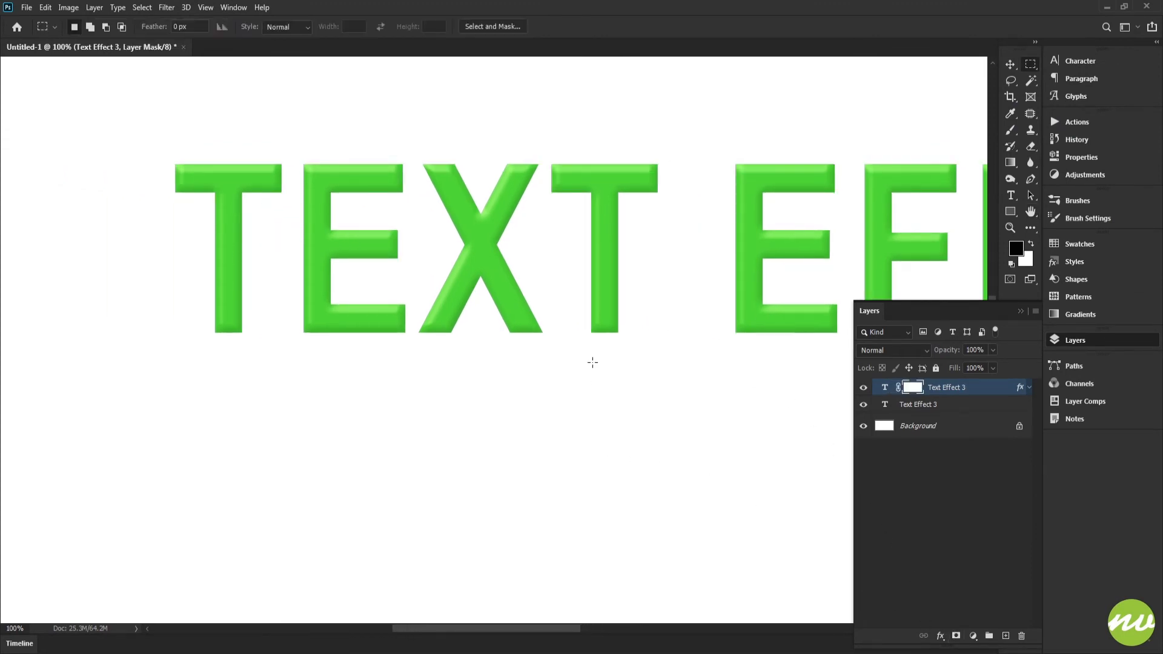
right_click(1034, 66)
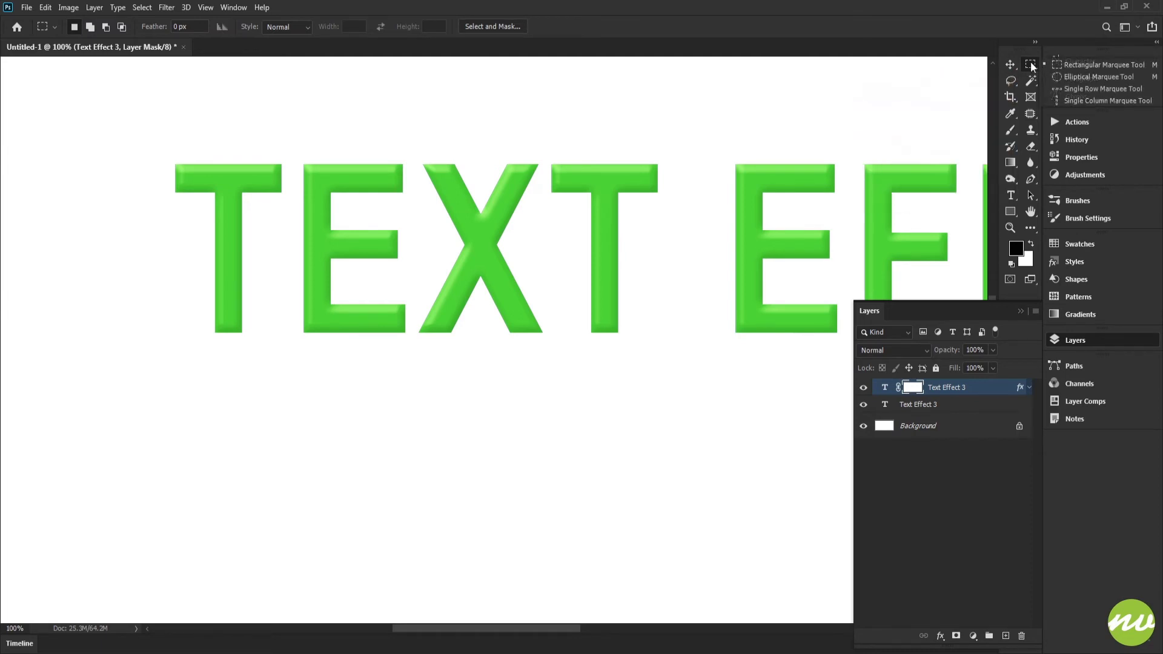
left_click(1084, 89)
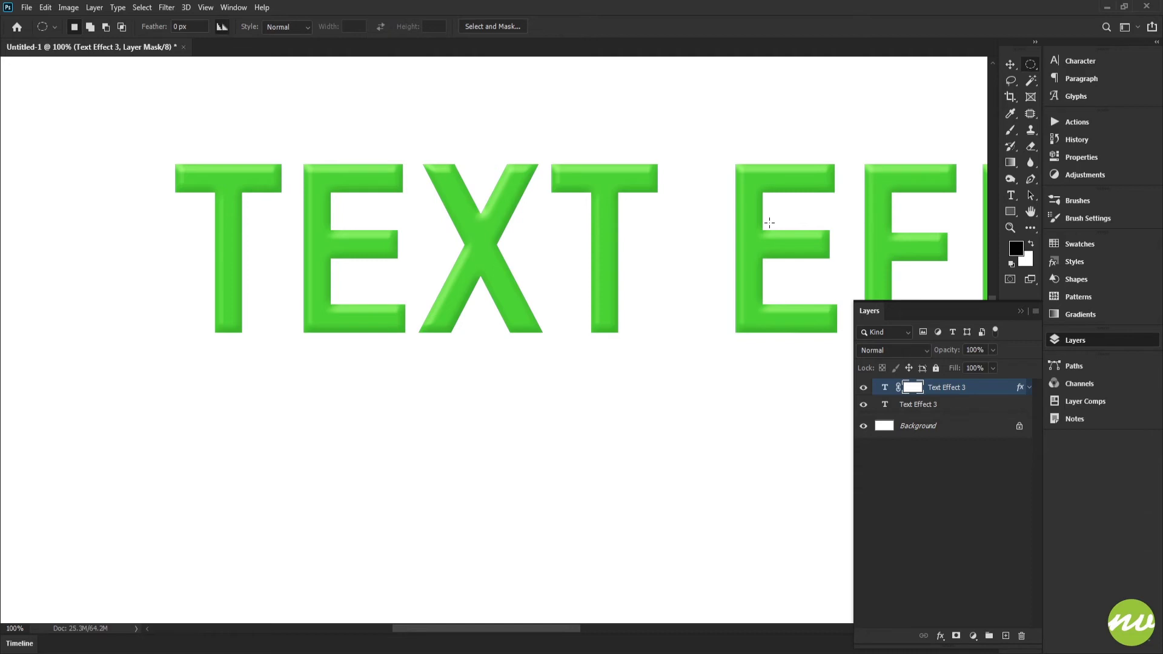
left_click_drag(435, 260, 486, 242)
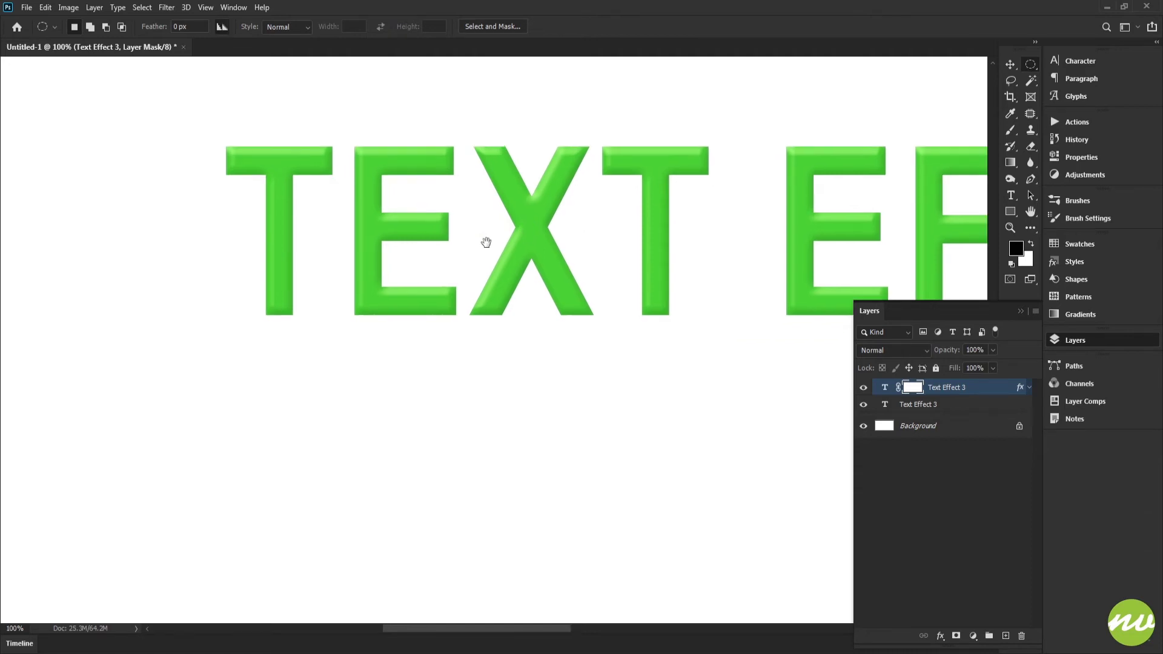
left_click_drag(364, 253, 283, 303)
left_click_drag(325, 259, 311, 307)
left_click_drag(197, 206, 241, 254)
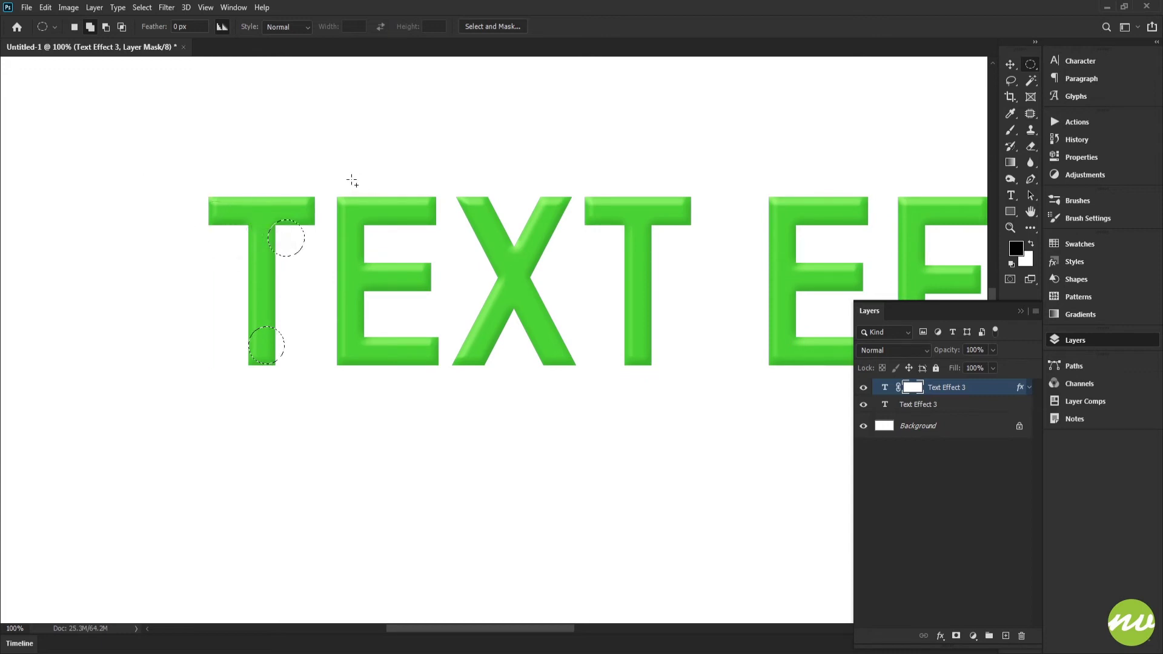
left_click_drag(353, 180, 393, 225)
left_click_drag(315, 335, 362, 380)
Step: Add elliptical selections over the edges of the first four letters of EFFECT, E, F, F and E
scroll(497, 258, "right", 5)
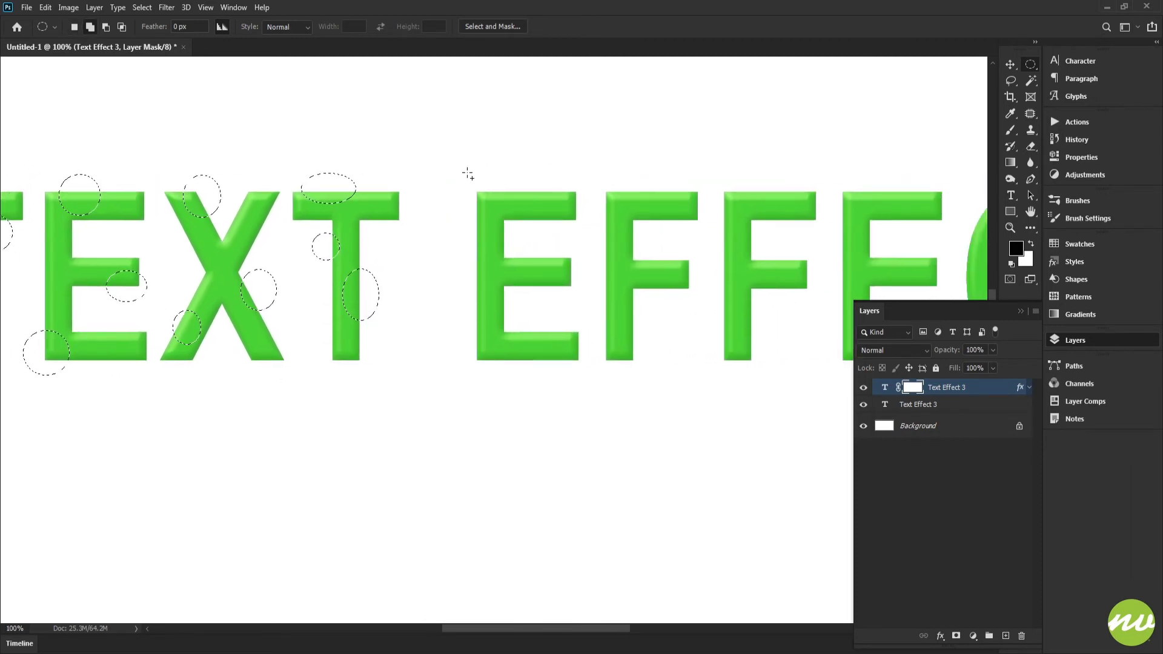
left_click_drag(469, 170, 508, 202)
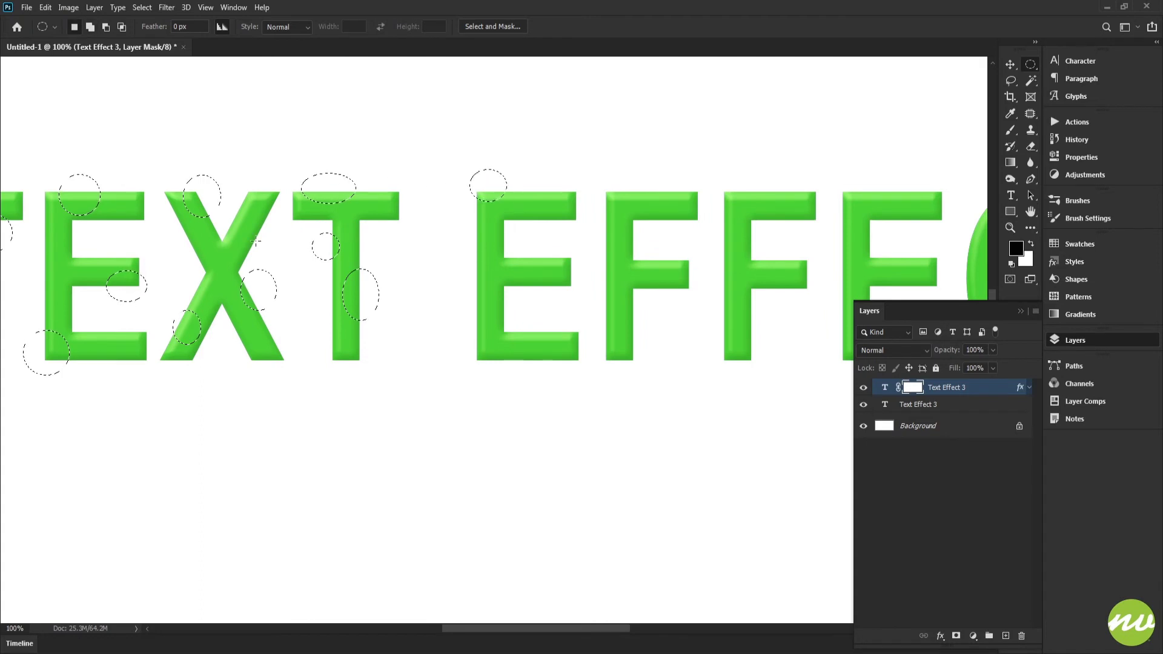
key("shift")
key("shift")
key("shift")
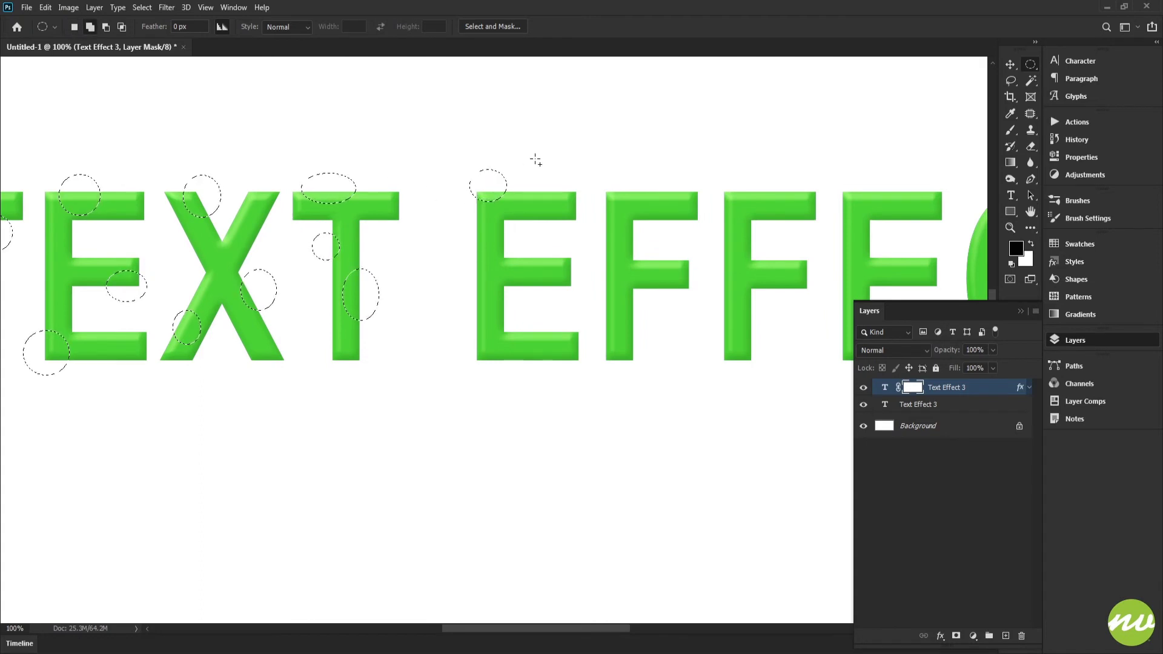
key("shift")
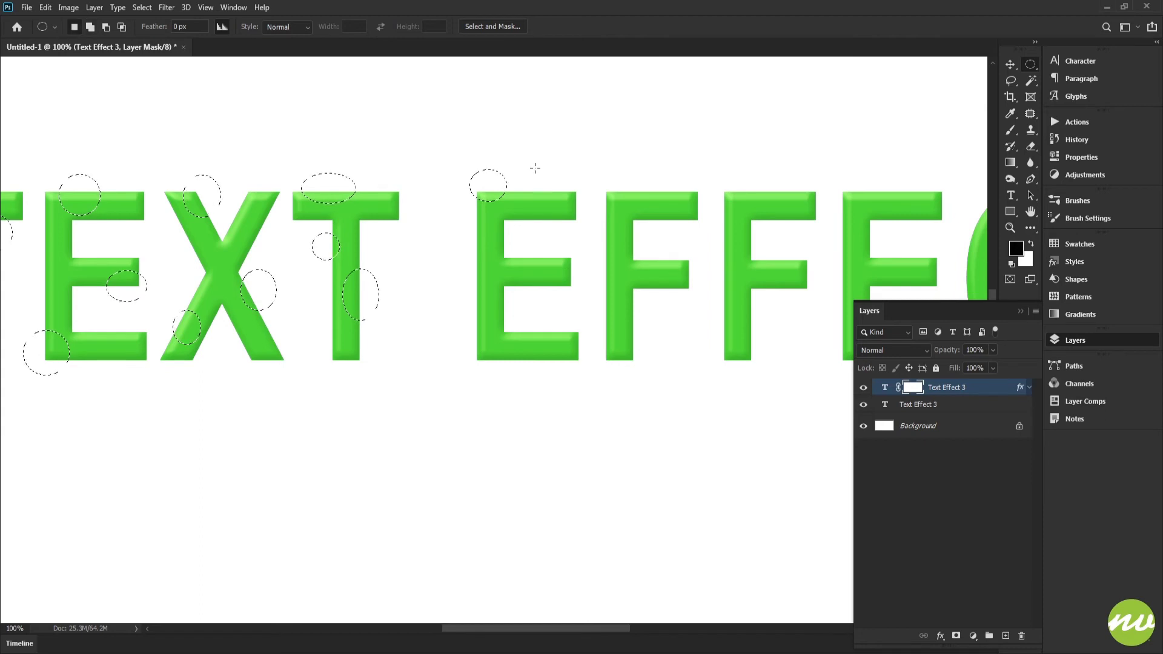
key("shift")
left_click_drag(511, 244, 552, 271)
key("shift")
left_click_drag(515, 314, 553, 345)
left_click_drag(474, 353, 518, 343)
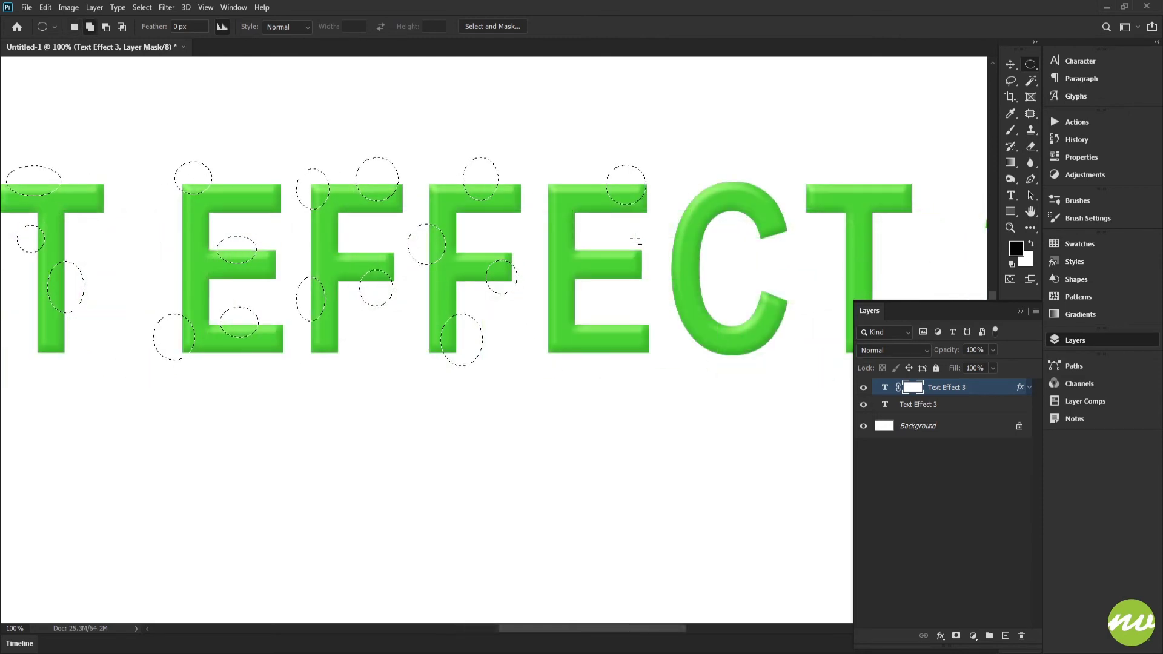
left_click_drag(636, 238, 592, 267)
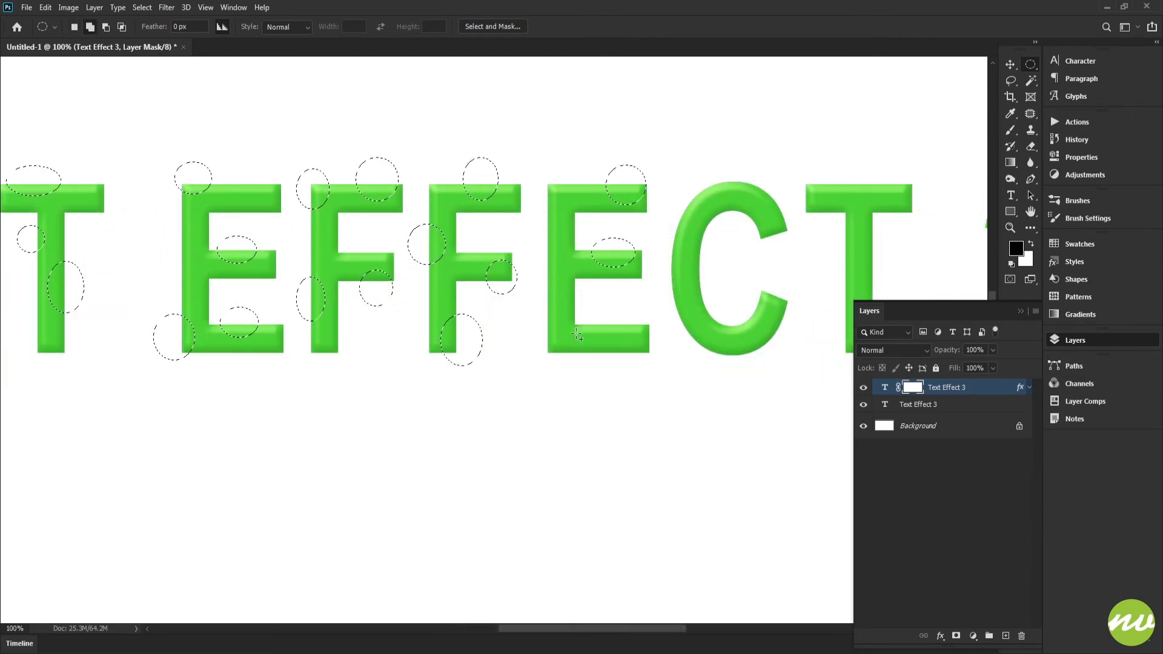
left_click_drag(576, 335, 609, 314)
Step: Add elliptical selections along the edges of the letter C, undoing and redrawing the ones placed poorly
left_click_drag(656, 271, 496, 278)
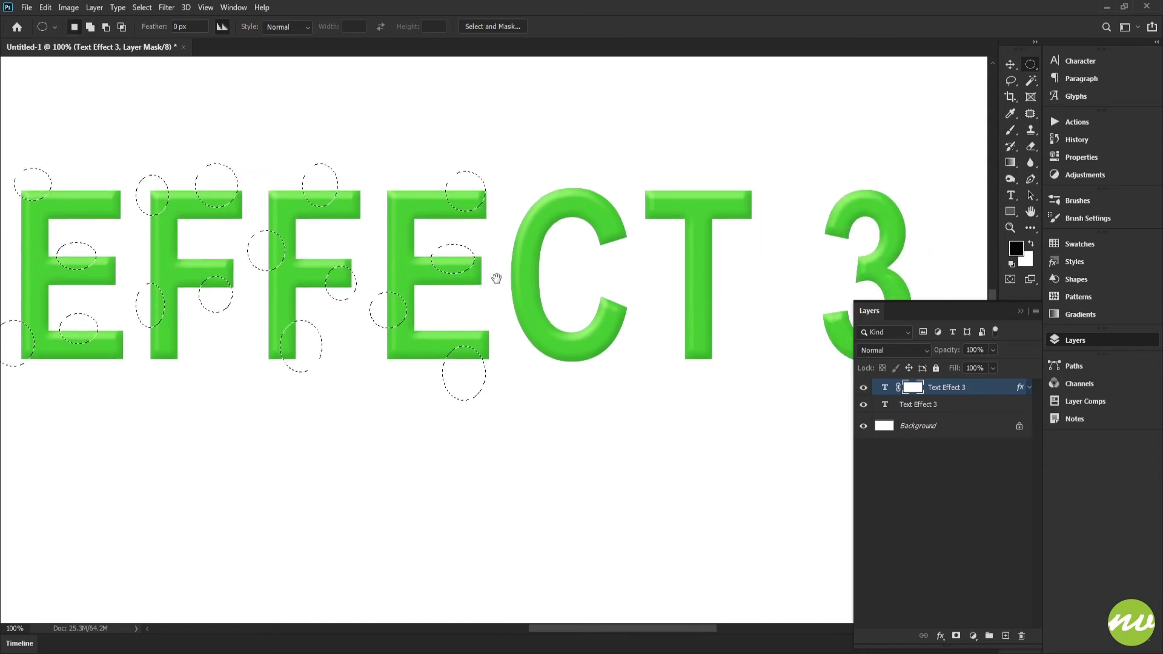
left_click_drag(514, 190, 543, 223)
left_click_drag(555, 289, 614, 329)
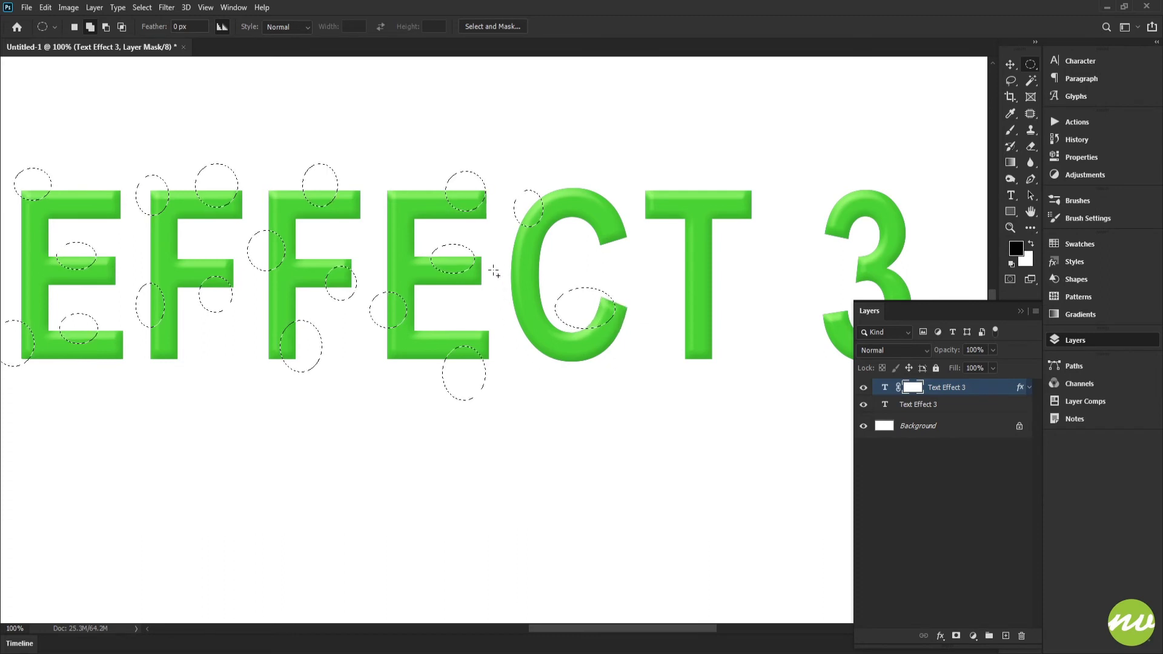
left_click_drag(442, 280, 518, 299)
key("ctrl+z")
key("ctrl+z")
left_click_drag(588, 284, 624, 324)
left_click_drag(497, 298, 537, 340)
Step: Add elliptical selections over the edges of the last T and the 3
scroll(680, 270, "right", 5)
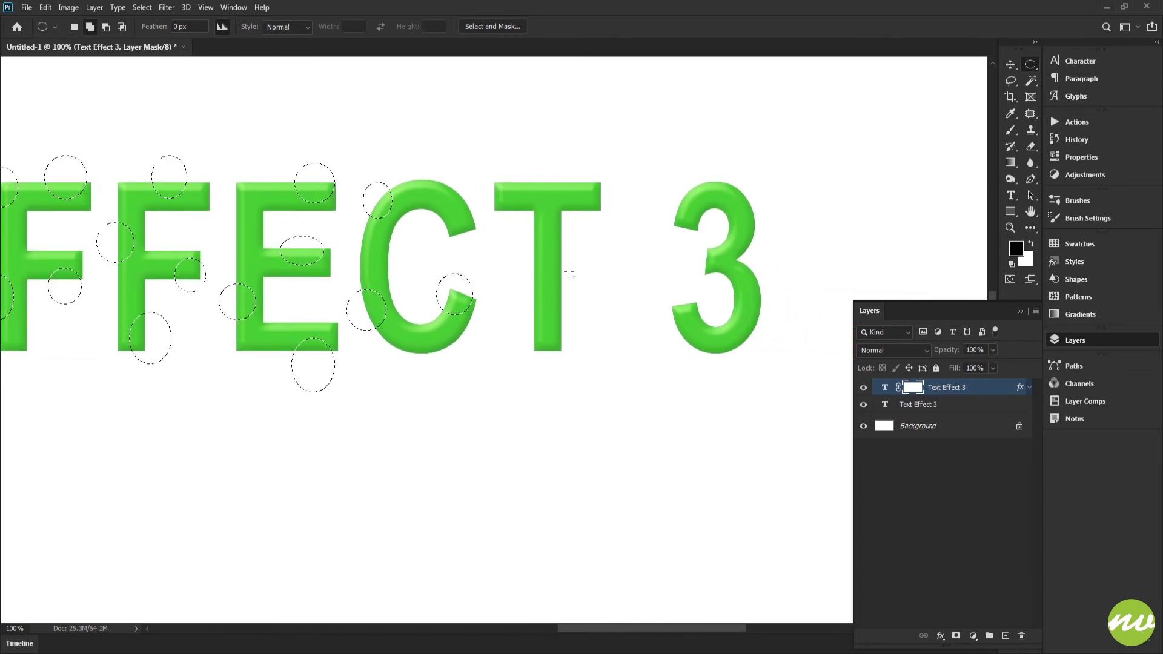
left_click_drag(583, 250, 546, 346)
left_click_drag(496, 172, 537, 200)
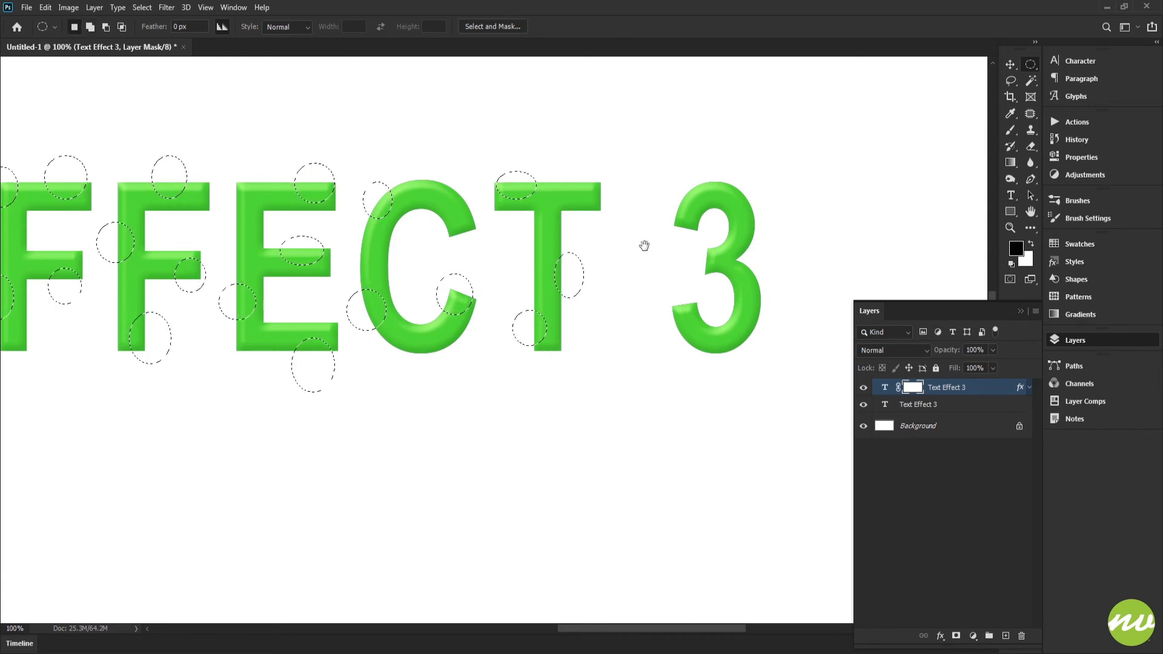
left_click_drag(644, 245, 588, 238)
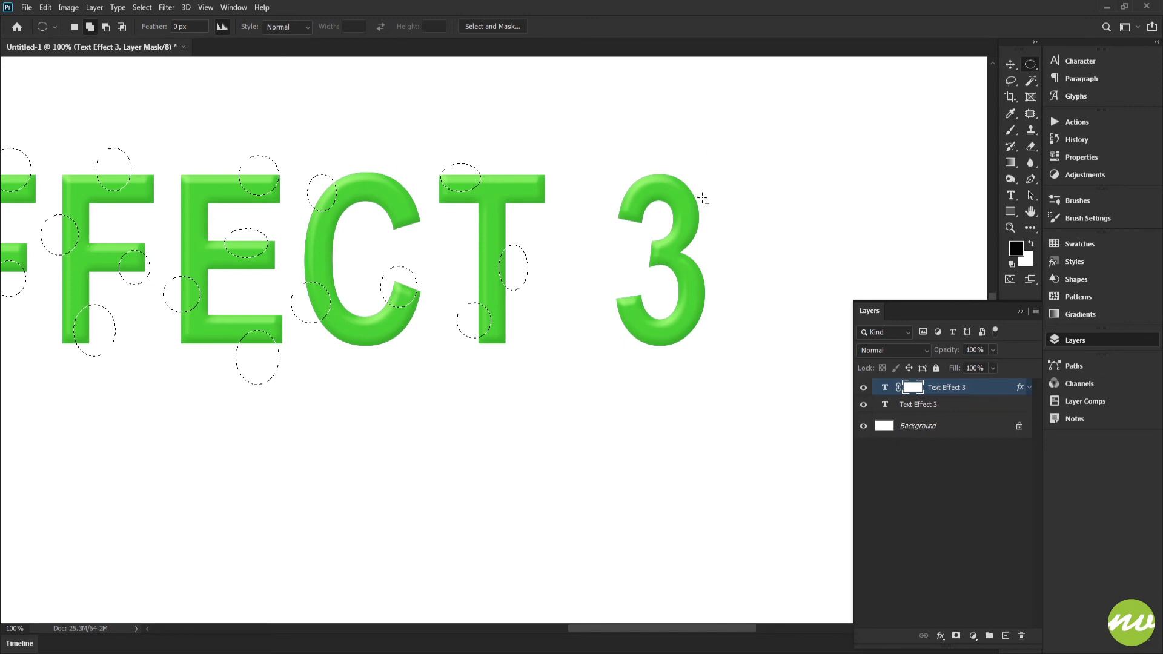
left_click_drag(622, 357, 667, 329)
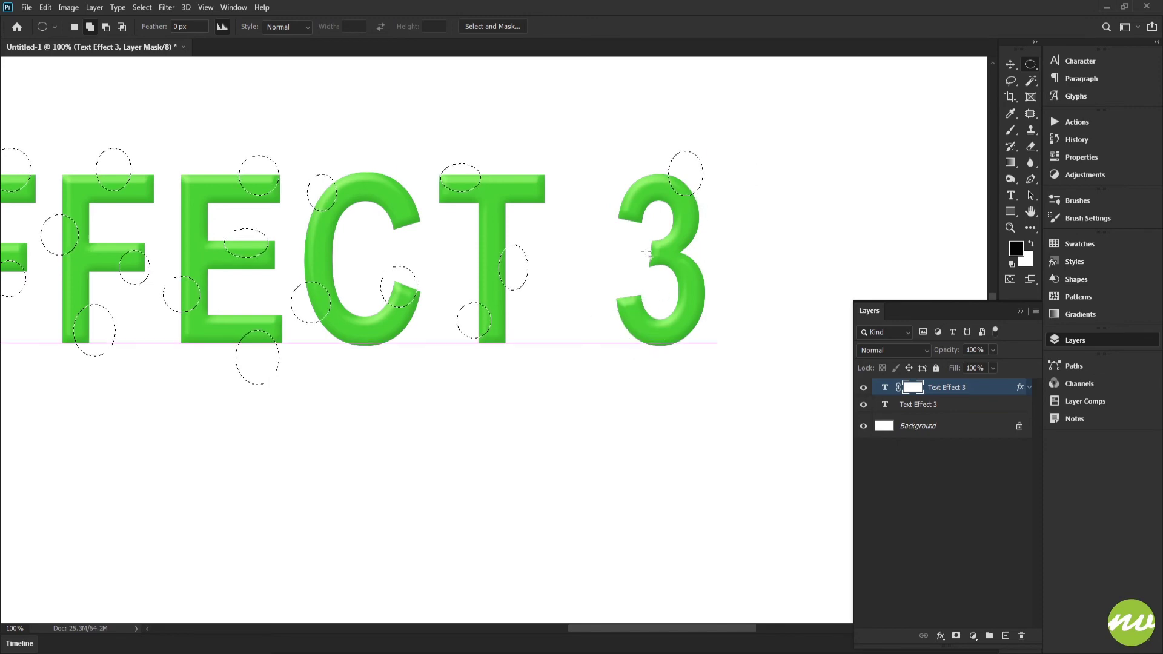
left_click_drag(633, 241, 676, 261)
Step: Swap the foreground and background colors and fill the selected ellipses with black on the green layer's mask
left_click_drag(98, 309, 624, 311)
left_click_drag(345, 319, 744, 304)
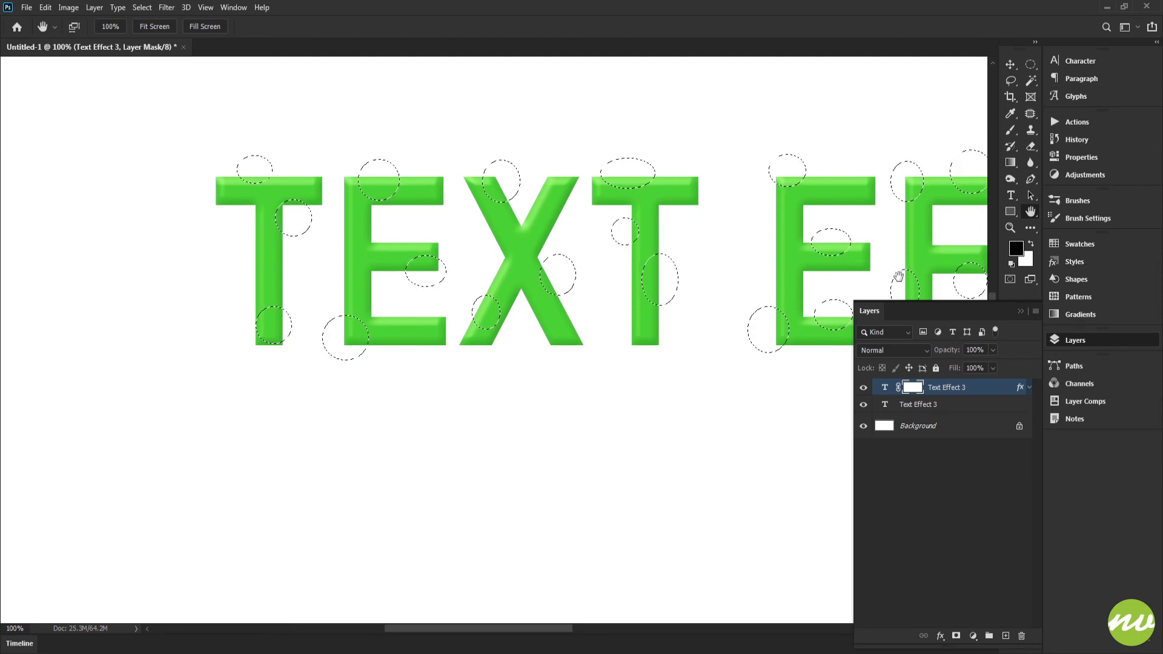
key("x")
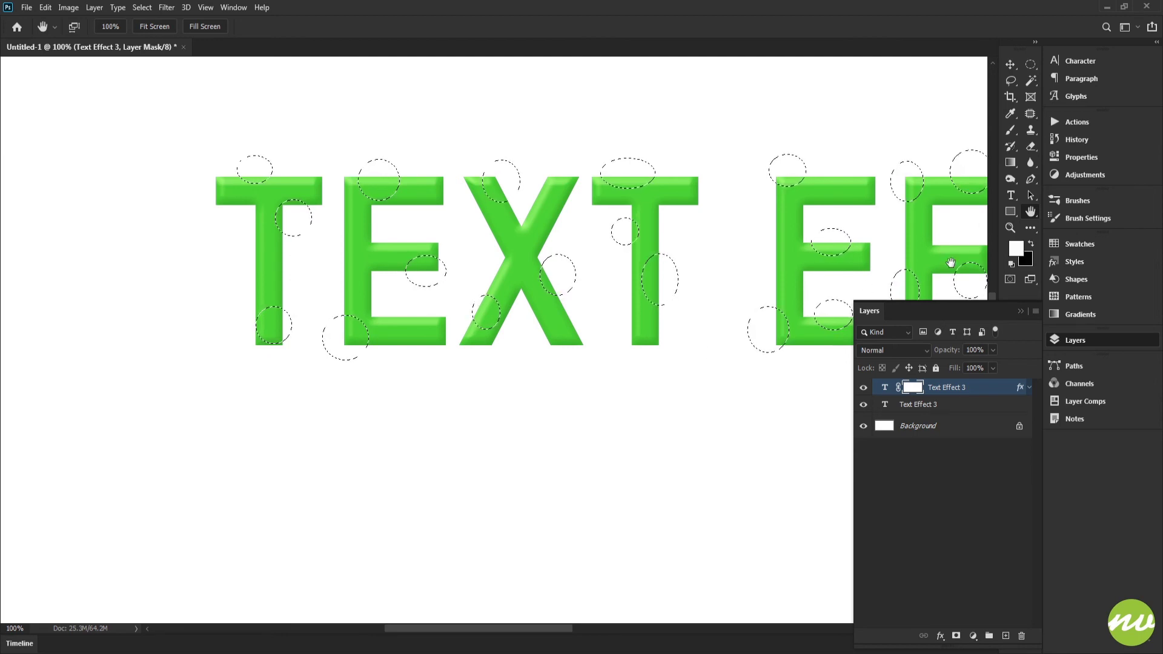
key("ctrl+BackSpace")
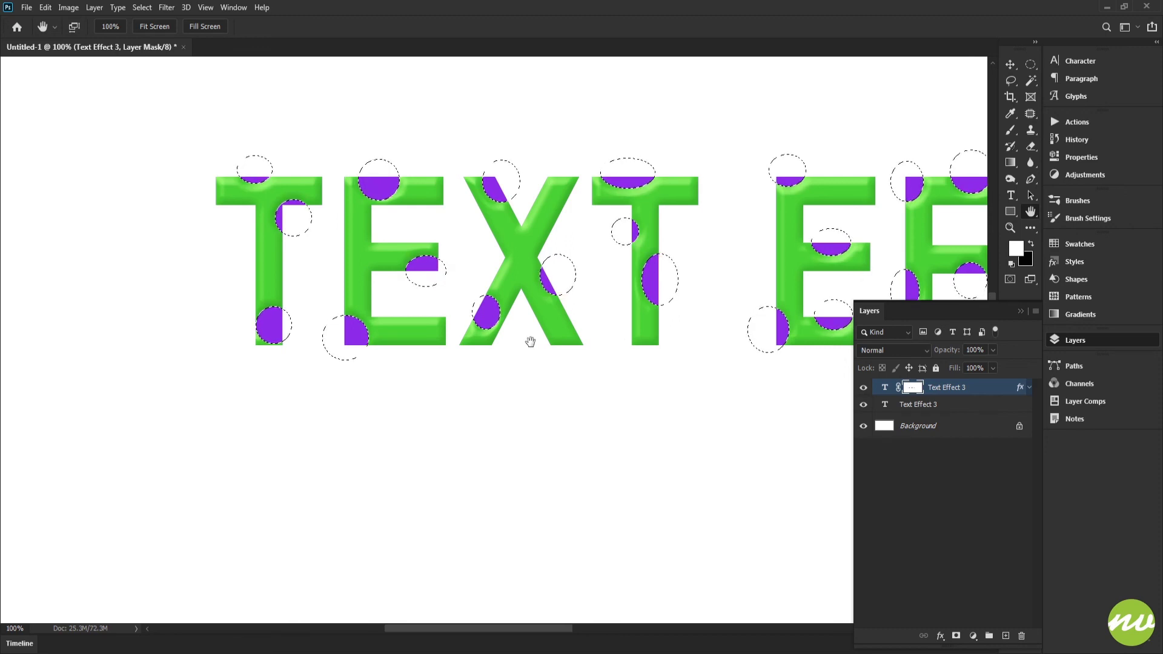
Step: Examine the purple spots across the whole text at different zoom levels
left_click(160, 28)
left_click(114, 30)
left_click_drag(776, 322, 485, 230)
left_click_drag(593, 224, 581, 247)
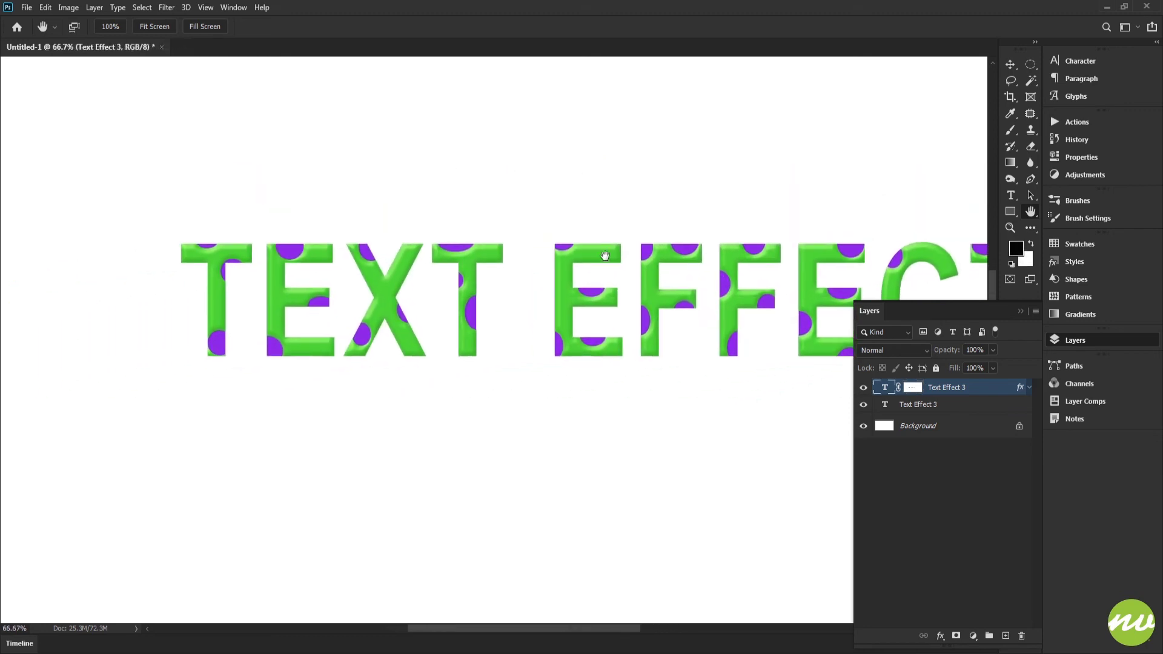
left_click_drag(529, 244, 561, 186)
left_click_drag(725, 161, 416, 135)
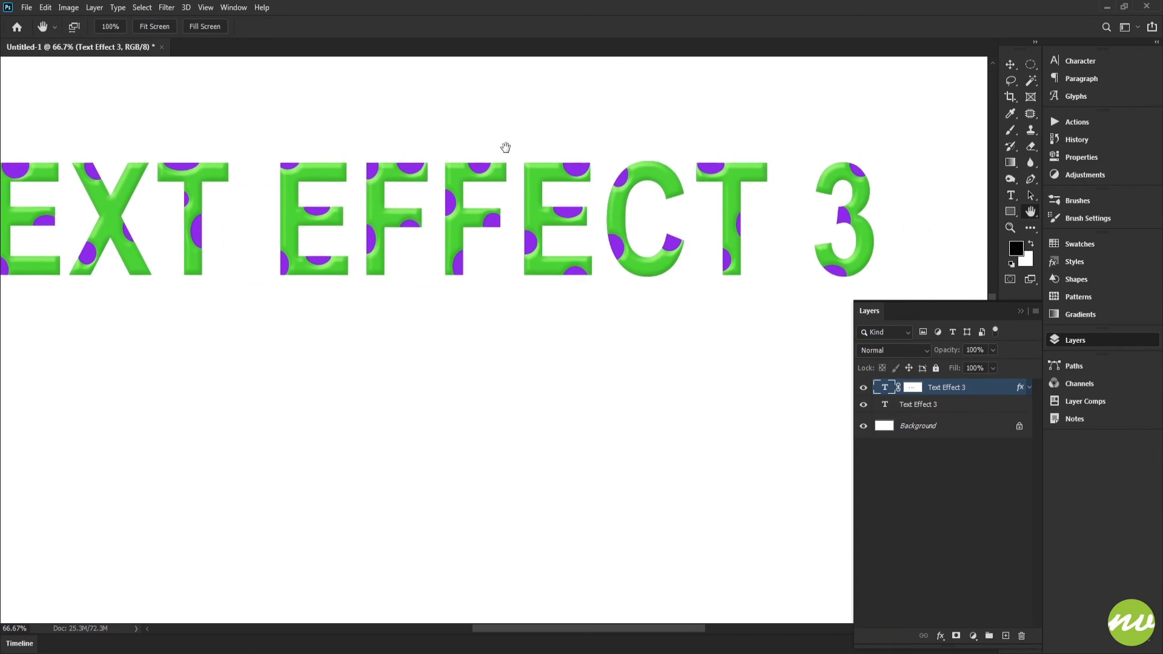
left_click_drag(394, 186, 598, 179)
left_click_drag(684, 175, 527, 201)
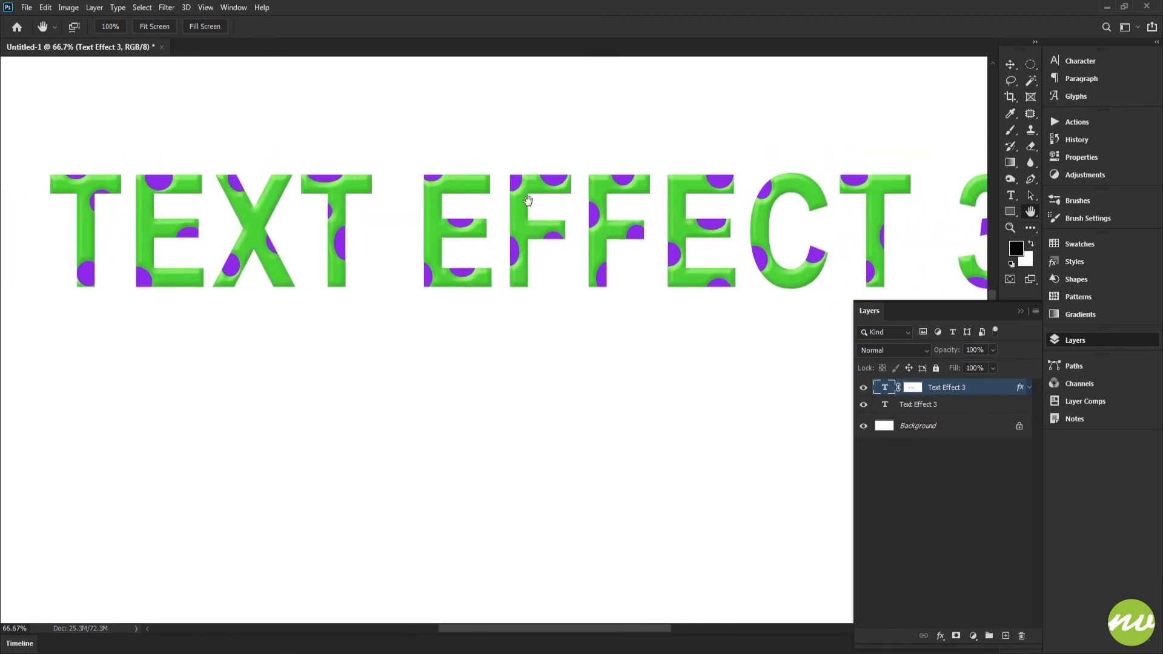
left_click_drag(646, 186, 648, 228)
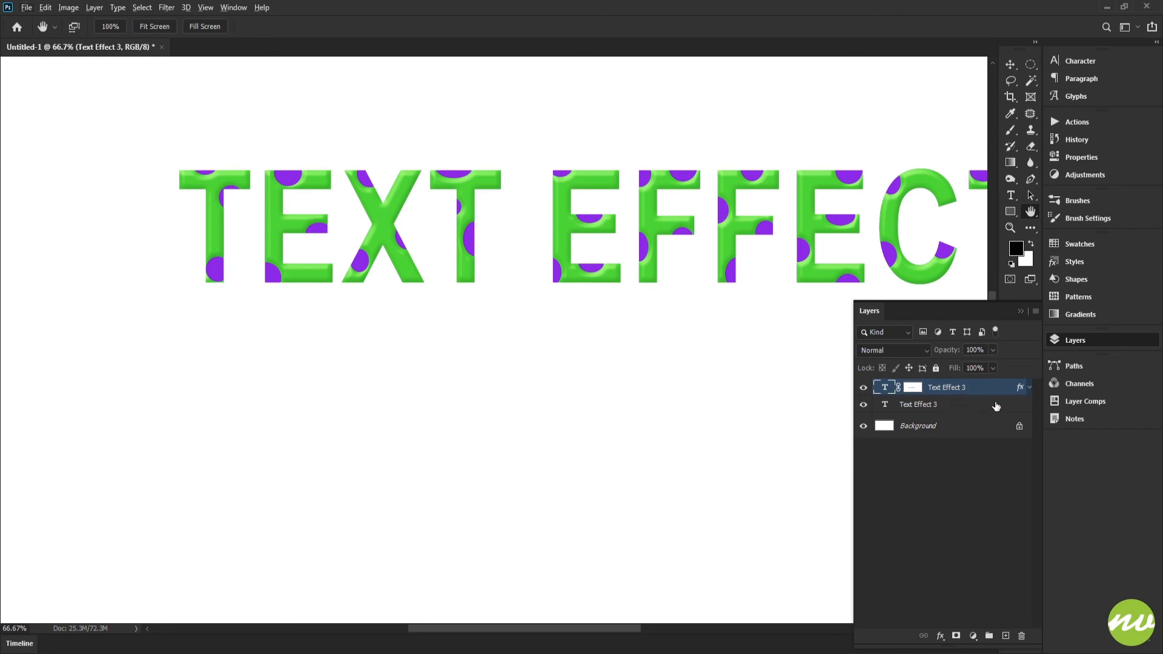
Step: Copy the green layer's bevel effect to the purple text layer and check it with the green layer temporarily hidden
key("ctrl+1")
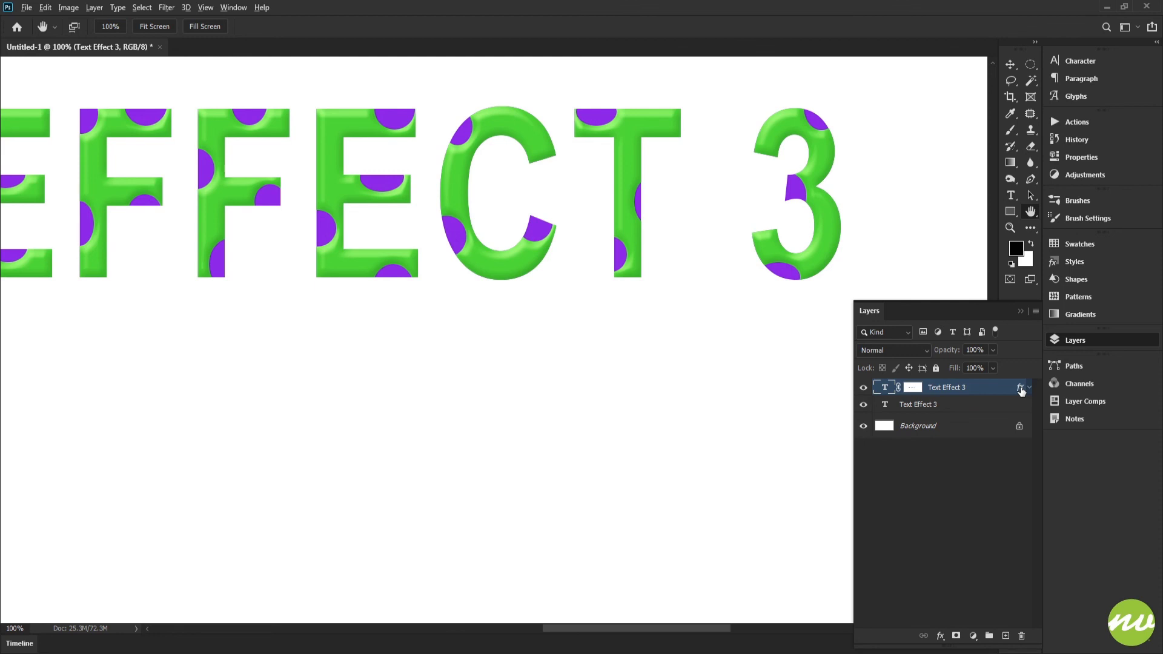
left_click_drag(1020, 389, 1022, 409)
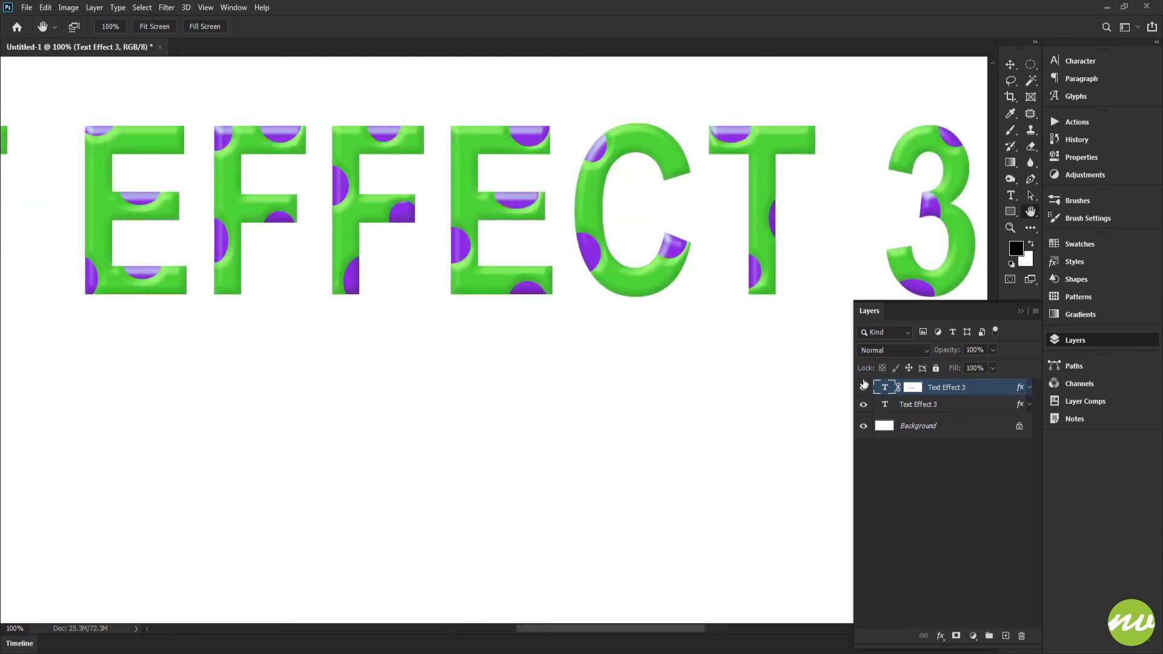
left_click(863, 387)
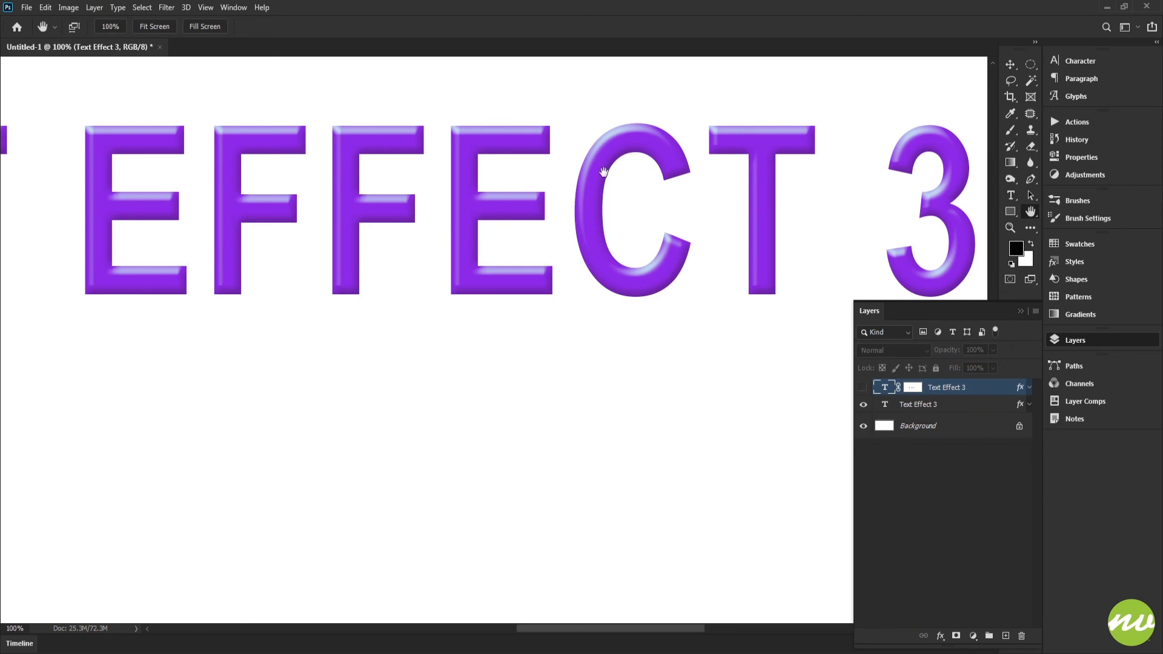
left_click(863, 387)
Step: Inspect the bevel on the purple spots across the letters and select the purple text layer
left_click_drag(563, 258, 815, 257)
left_click_drag(380, 255, 650, 264)
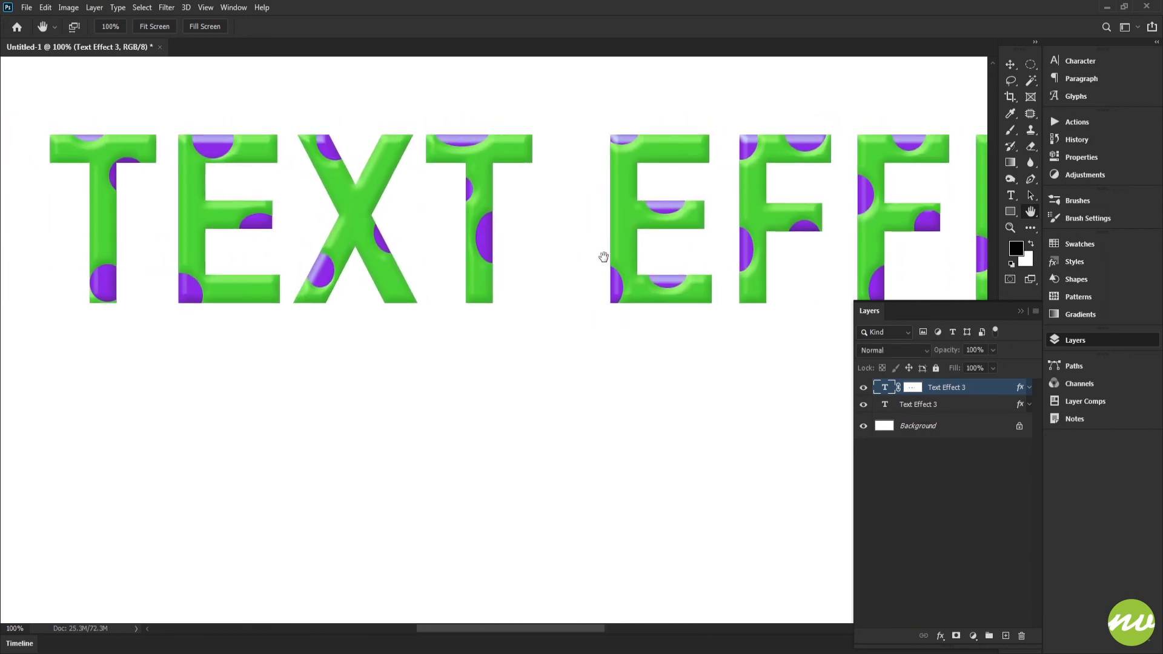
mouse_move(387, 186)
left_mouse_down()
mouse_move(432, 195)
mouse_move(397, 230)
left_mouse_up()
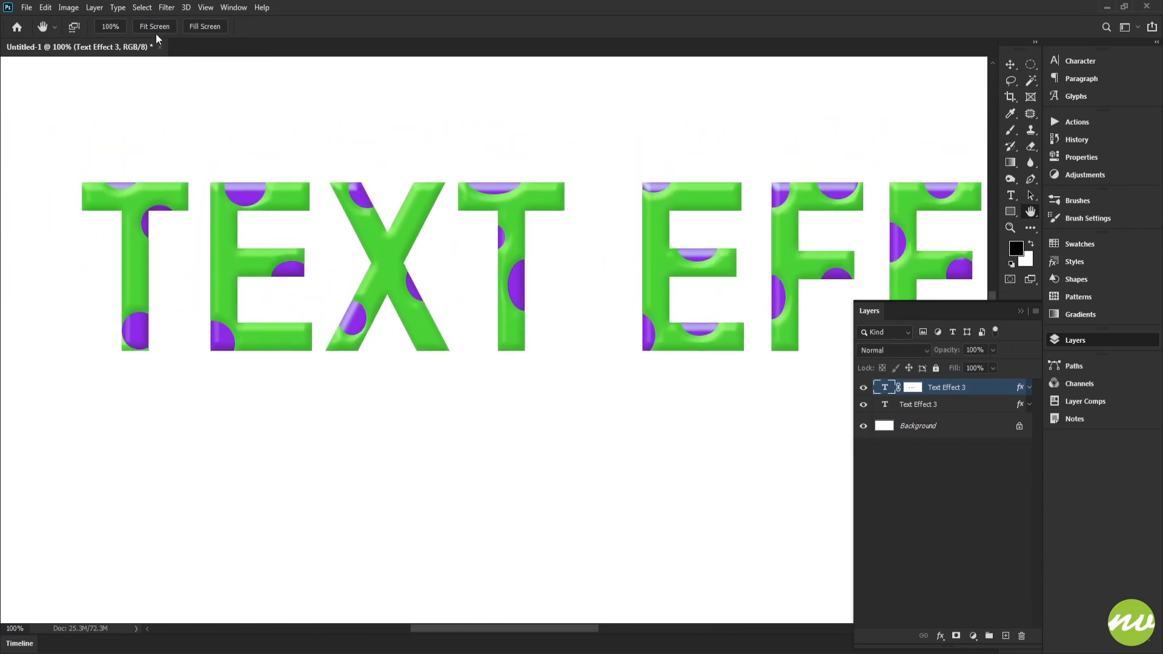
left_click_drag(709, 351, 651, 303)
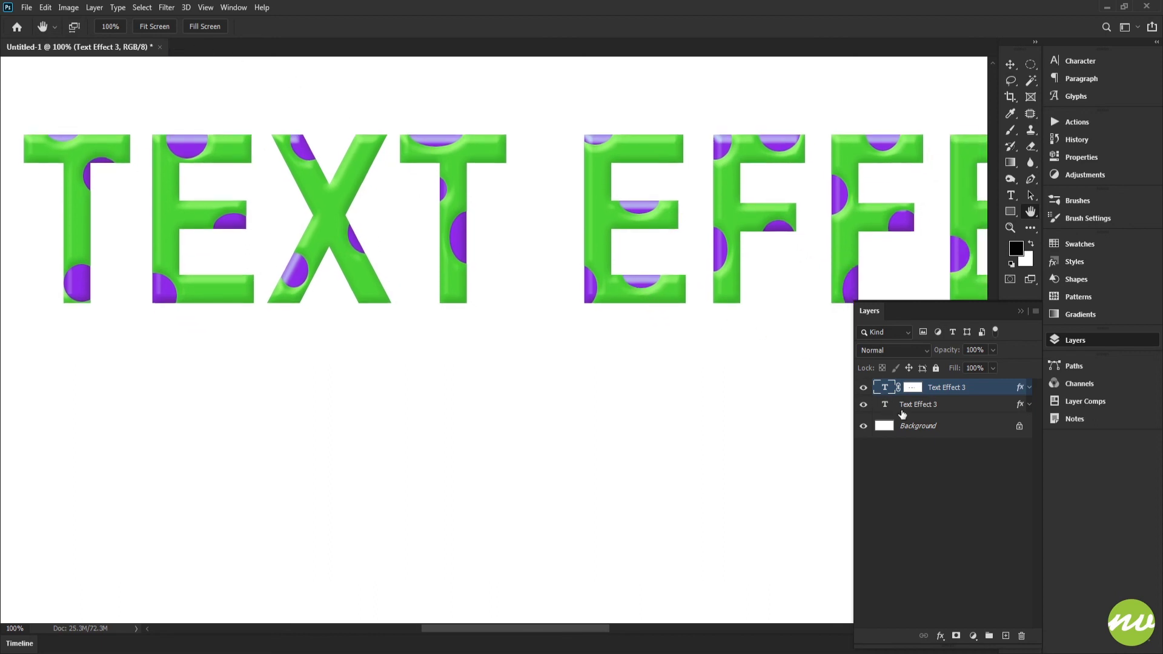
left_click(906, 410)
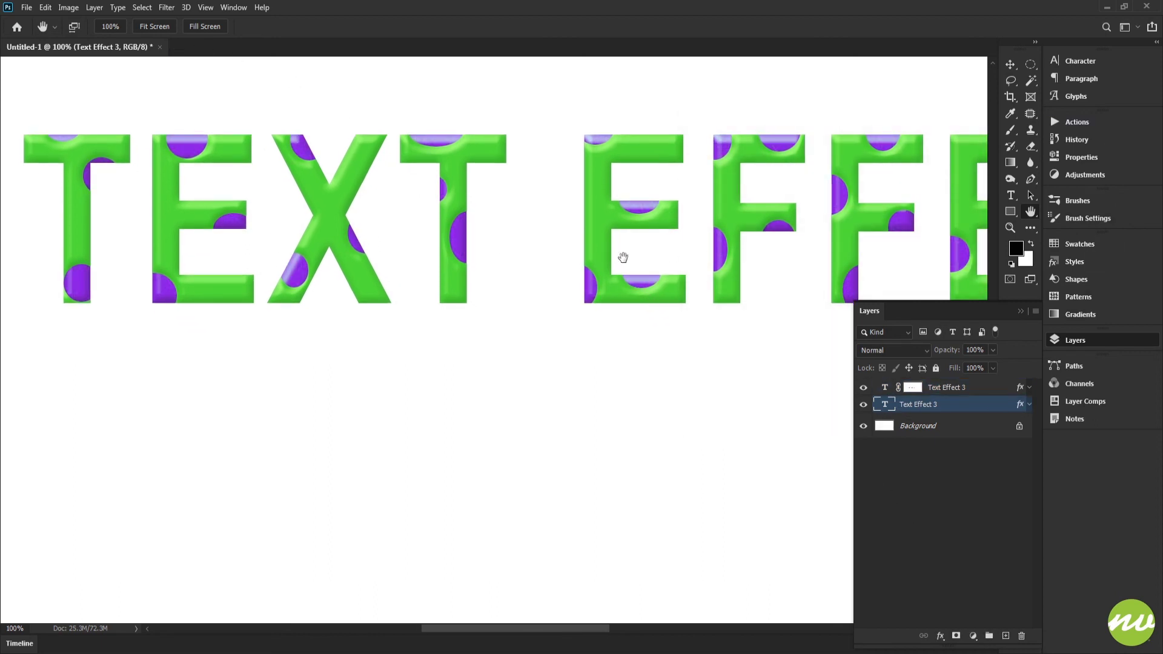
left_click_drag(734, 244, 357, 234)
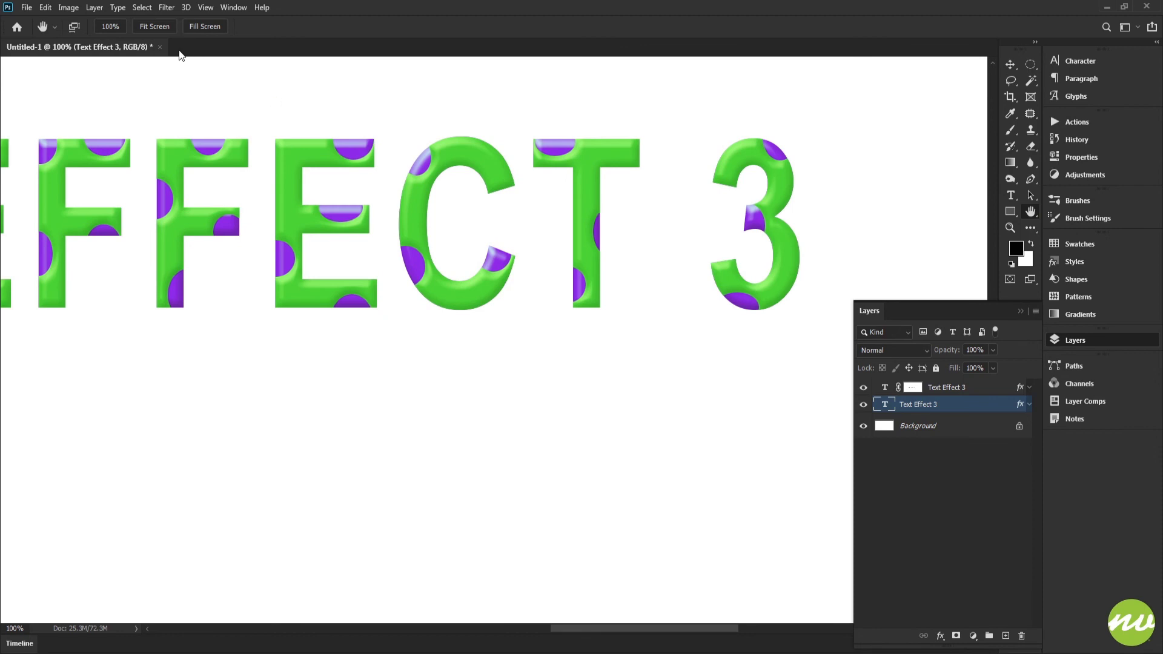
Step: Fit the whole canvas in view and save the document as a Photoshop file named TextEffect3 in the Workfiles folder
left_click(155, 26)
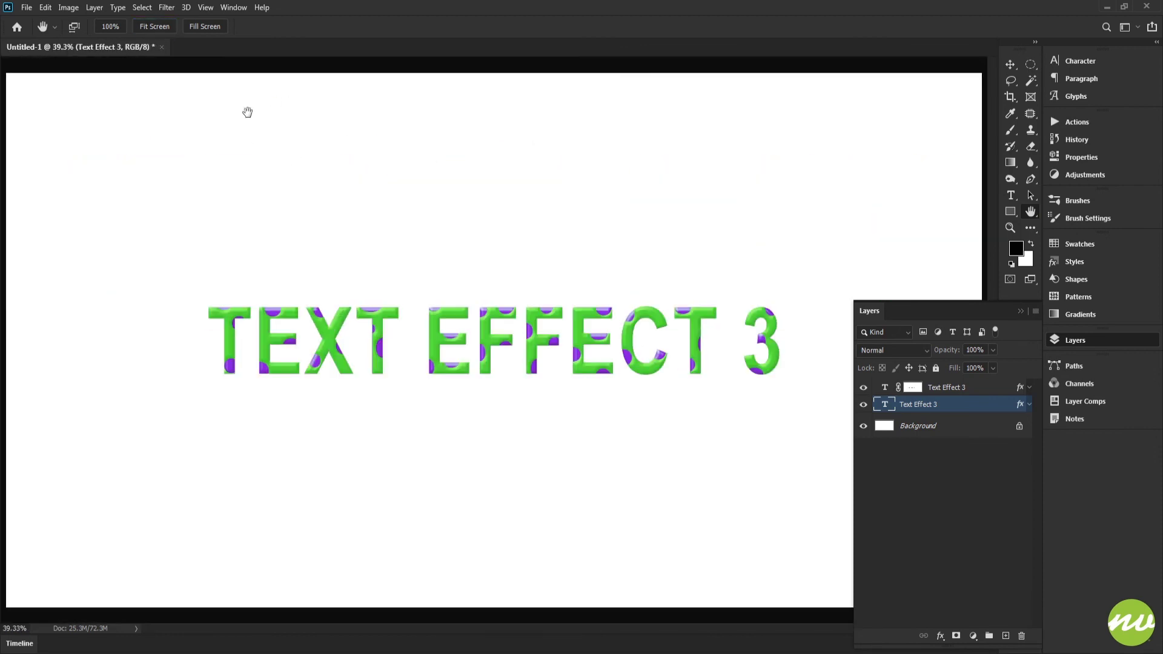
left_click(27, 10)
left_click(46, 159)
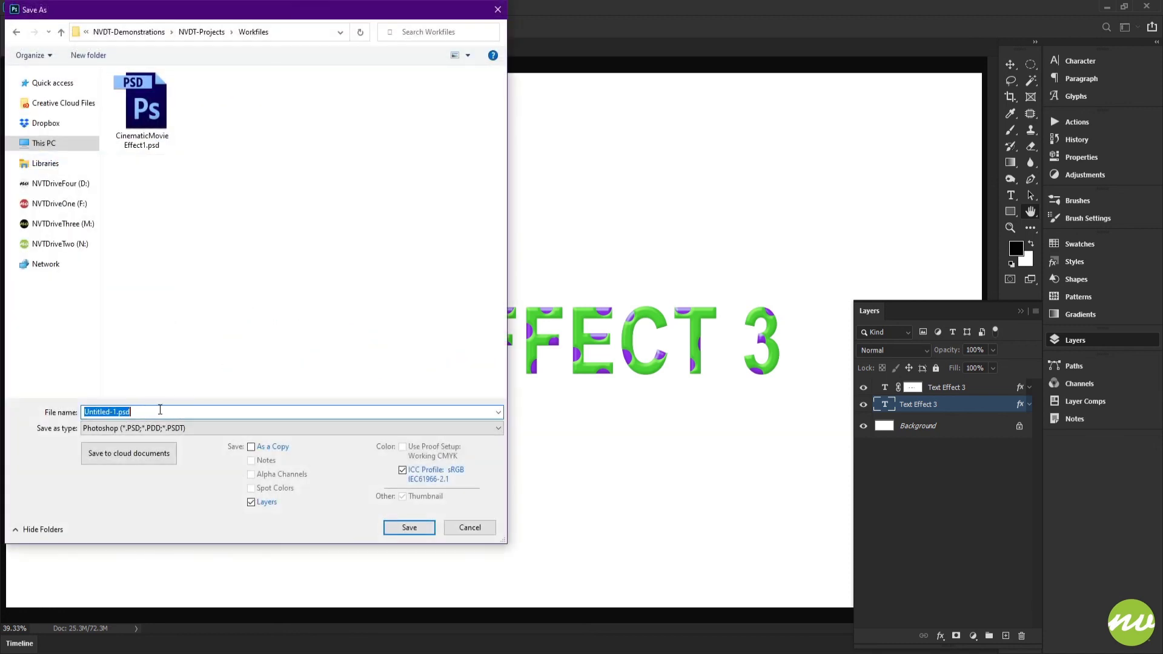
type("TextEffect3")
key("Return")
key("Return")
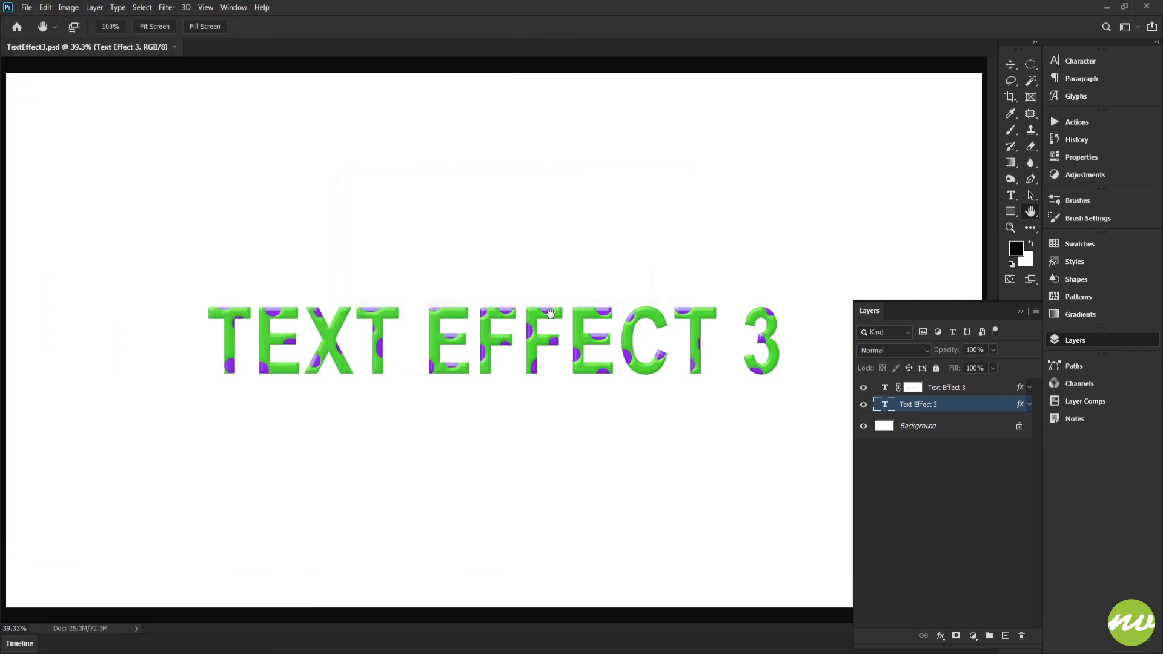
Step: Save a JPEG copy of the text effect in the Previews folder, keeping the file name TextEffect3 and the offered JPEG options
left_click(27, 7)
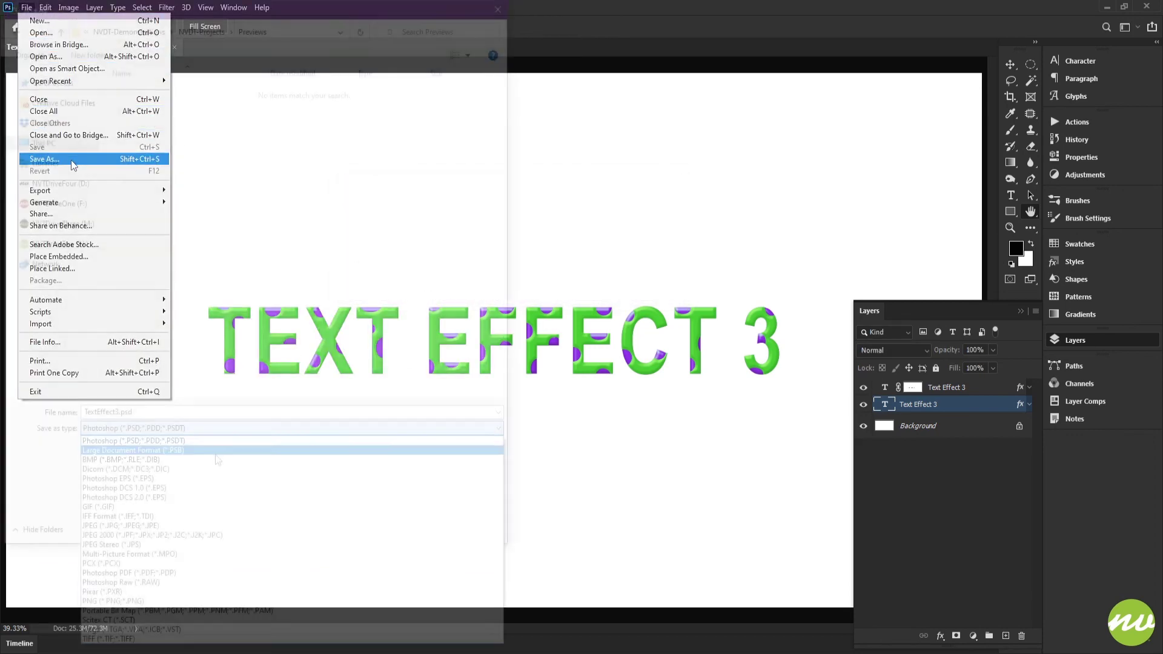
left_click(240, 524)
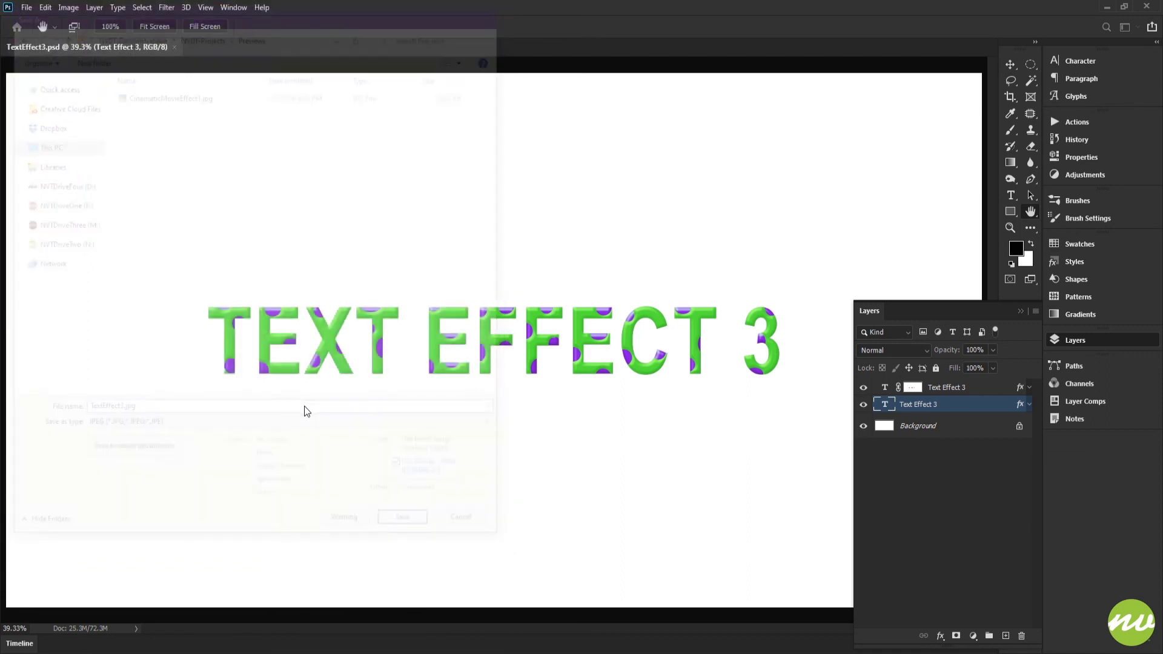
key("Return")
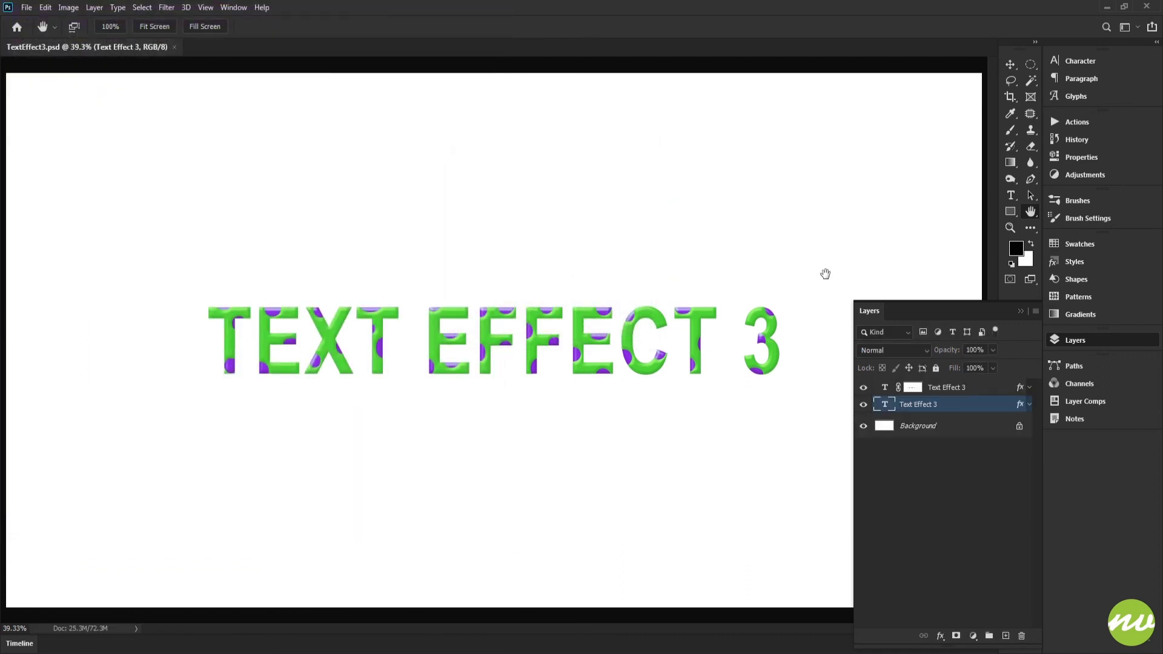
Step: Examine the finished green and purple spotted lettering at 100% zoom, from the start of the text
left_click(112, 28)
left_click_drag(410, 202, 746, 118)
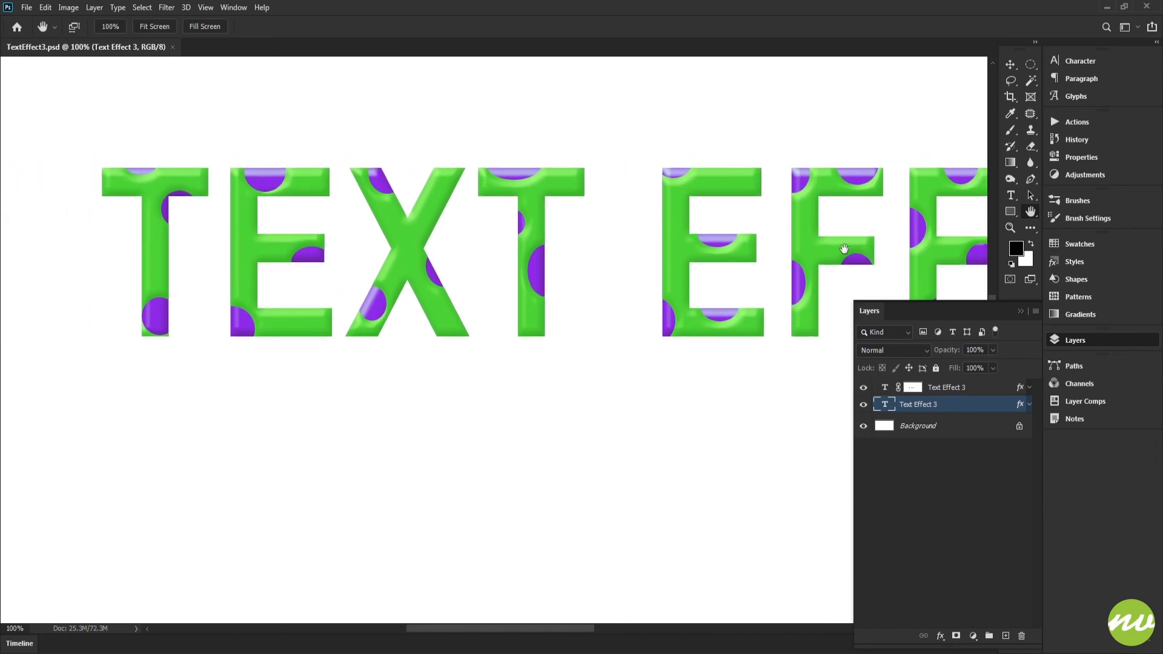